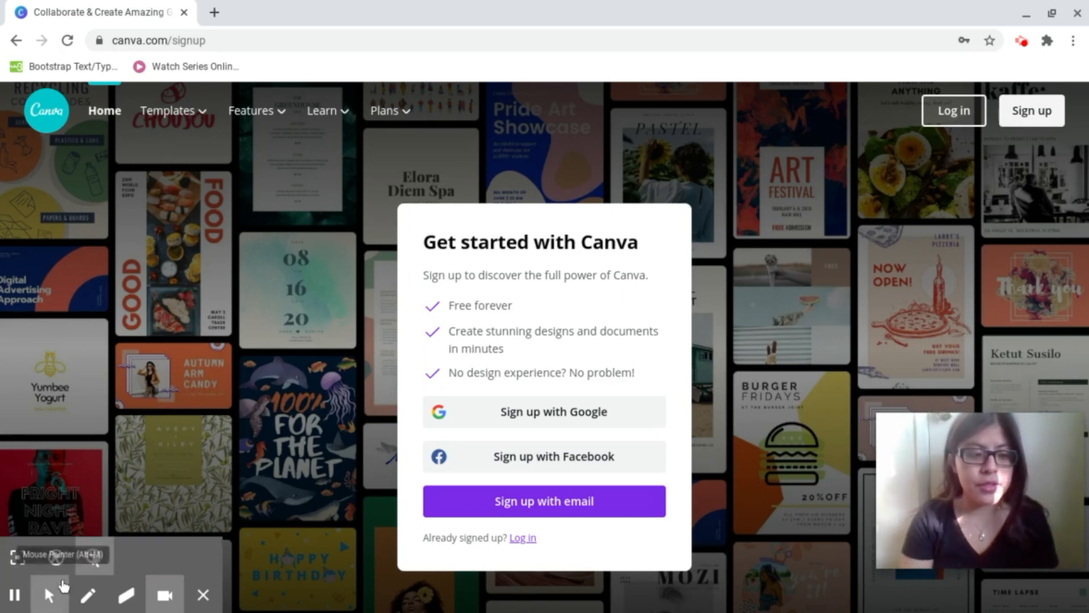
Browse the home page's recommended design types, existing designs and rows of post, flyer and story templates
{"action": "left_click", "coordinate": [15, 595]}
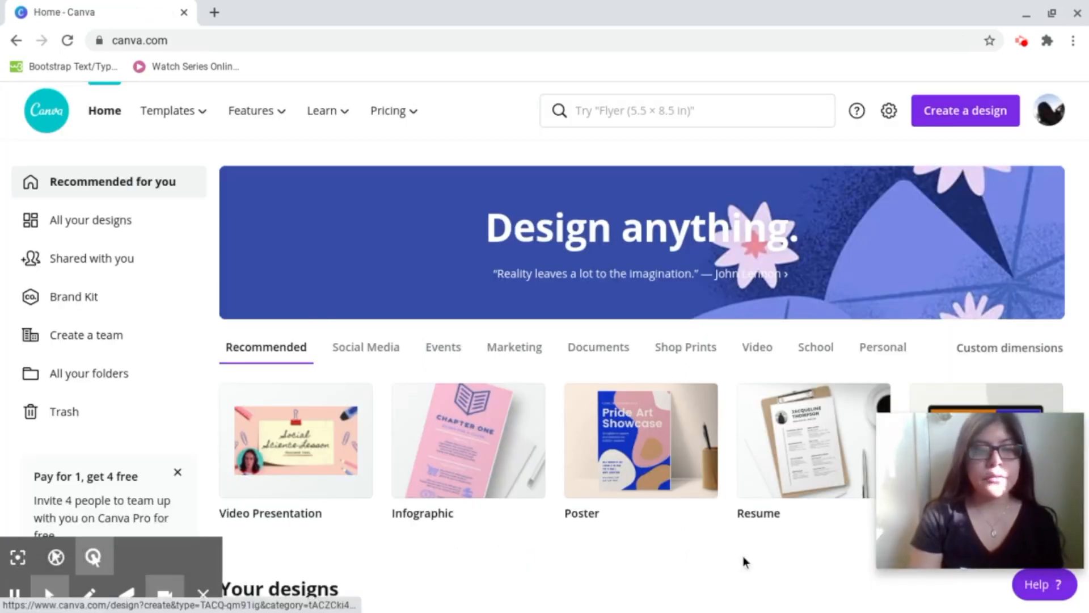
{"action": "scroll", "coordinate": [744, 558], "scroll_direction": "down", "scroll_amount": 2}
{"action": "scroll", "coordinate": [743, 556], "scroll_direction": "down", "scroll_amount": 1}
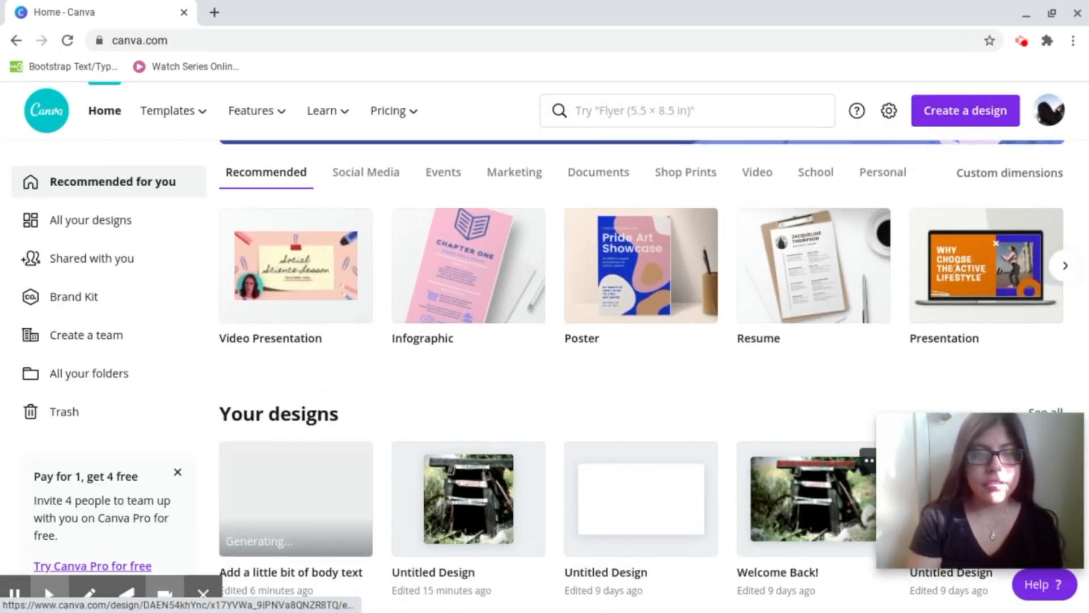
{"action": "scroll", "coordinate": [511, 379], "scroll_direction": "up", "scroll_amount": 3}
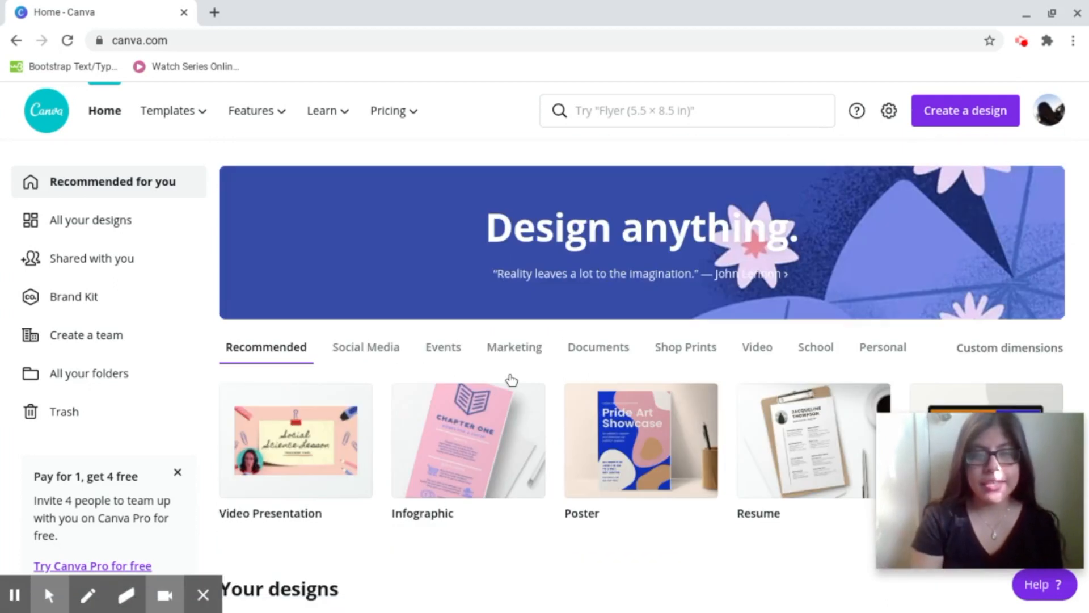
{"action": "scroll", "coordinate": [531, 351], "scroll_direction": "down", "scroll_amount": 3}
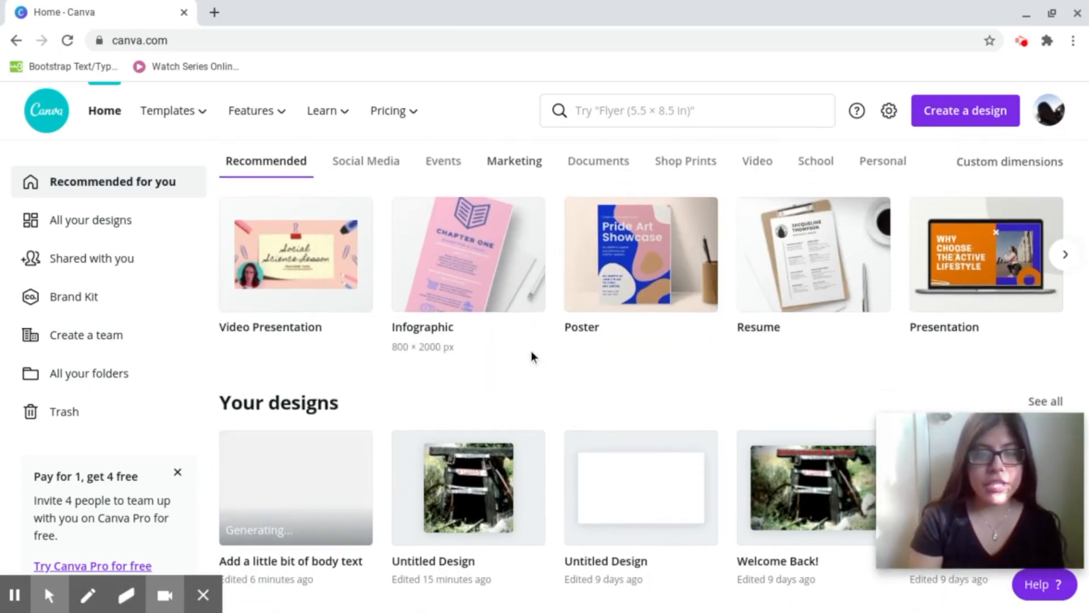
{"action": "scroll", "coordinate": [792, 354], "scroll_direction": "down", "scroll_amount": 6}
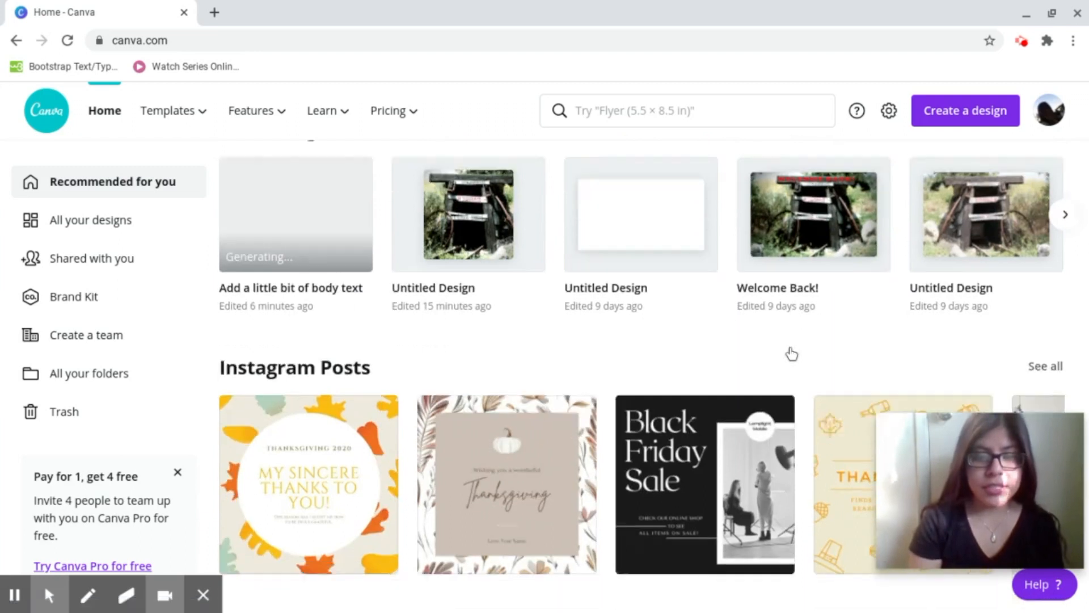
{"action": "scroll", "coordinate": [386, 296], "scroll_direction": "down", "scroll_amount": 3}
{"action": "scroll", "coordinate": [386, 296], "scroll_direction": "up", "scroll_amount": 2}
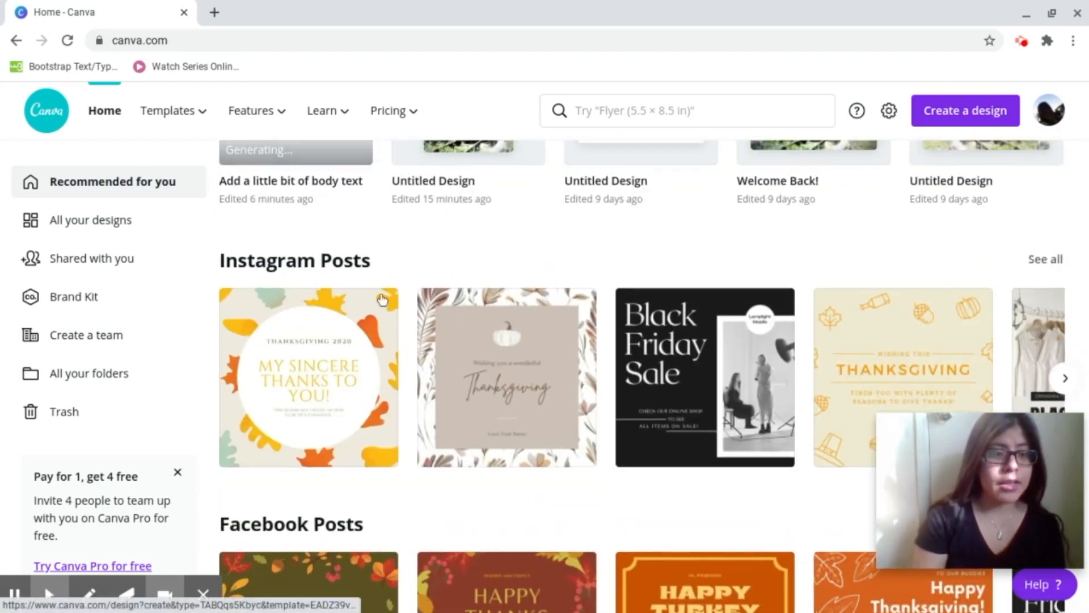
{"action": "scroll", "coordinate": [383, 299], "scroll_direction": "down", "scroll_amount": 8}
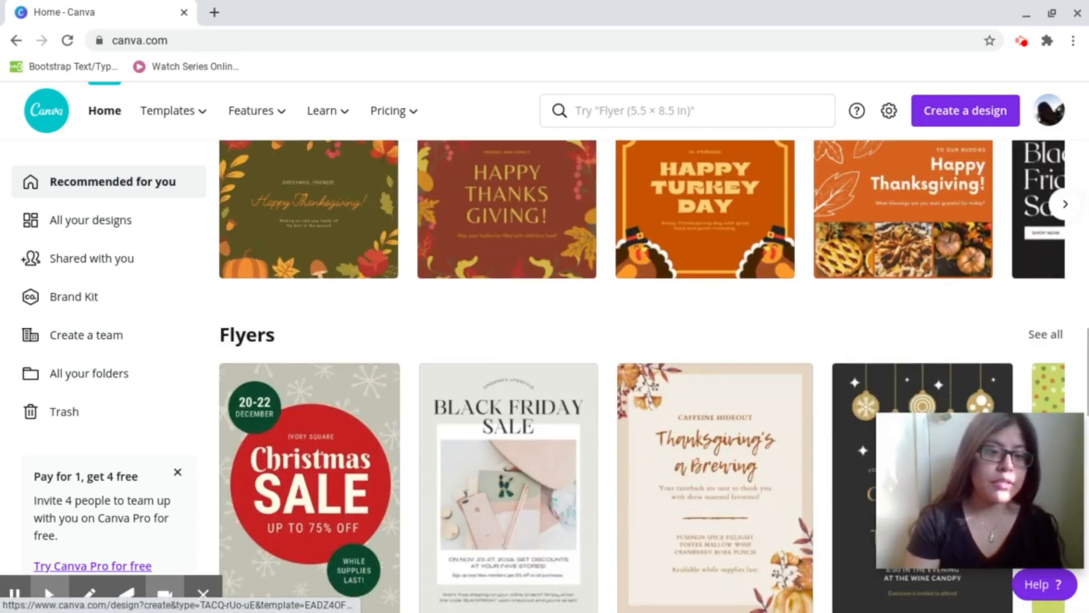
{"action": "scroll", "coordinate": [644, 376], "scroll_direction": "down", "scroll_amount": 5}
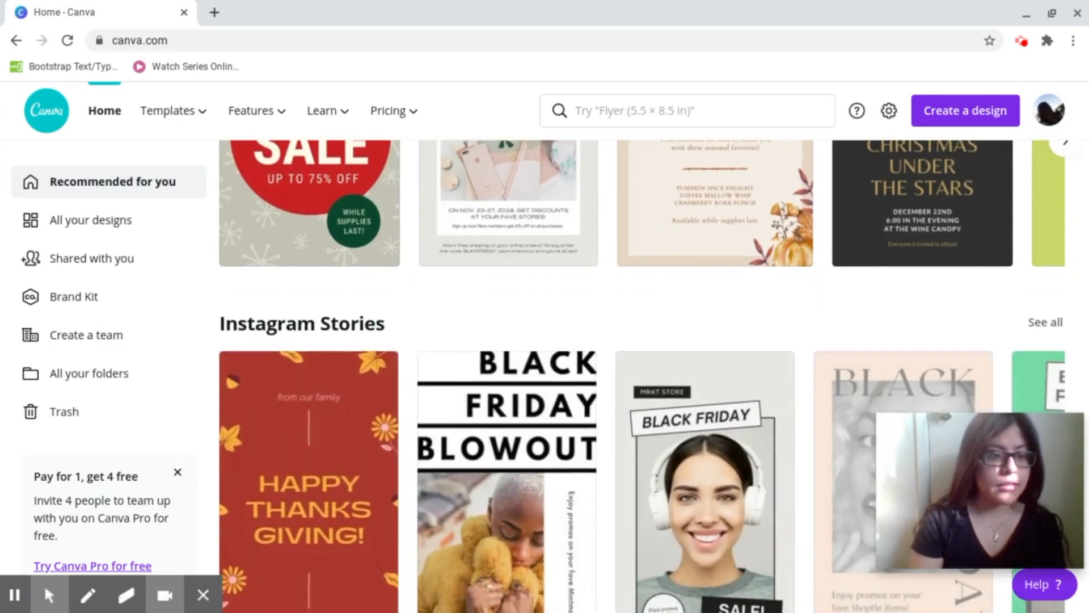
{"action": "scroll", "coordinate": [643, 376], "scroll_direction": "up", "scroll_amount": 15}
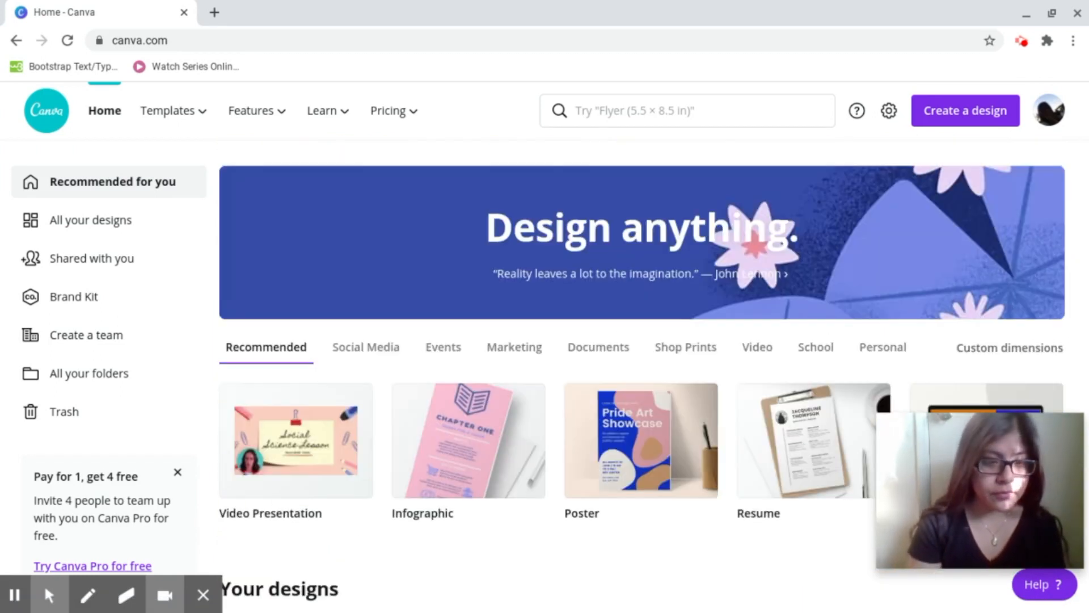
Create a blank Instagram Post design from the Social Media category
{"action": "left_click", "coordinate": [363, 362]}
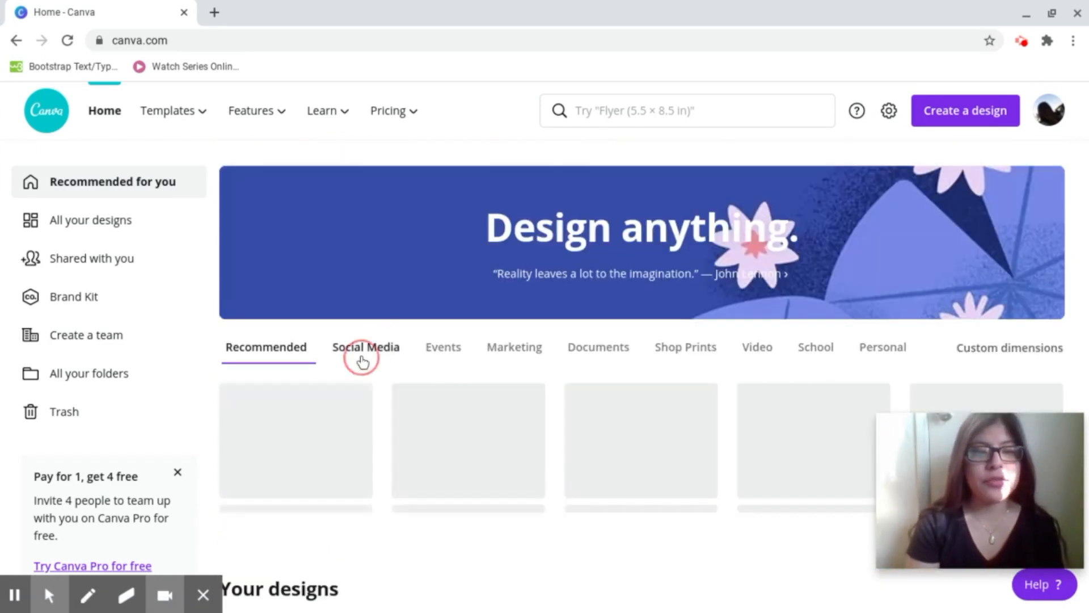
{"action": "scroll", "coordinate": [362, 361], "scroll_direction": "down", "scroll_amount": 3}
{"action": "left_click", "coordinate": [314, 315]}
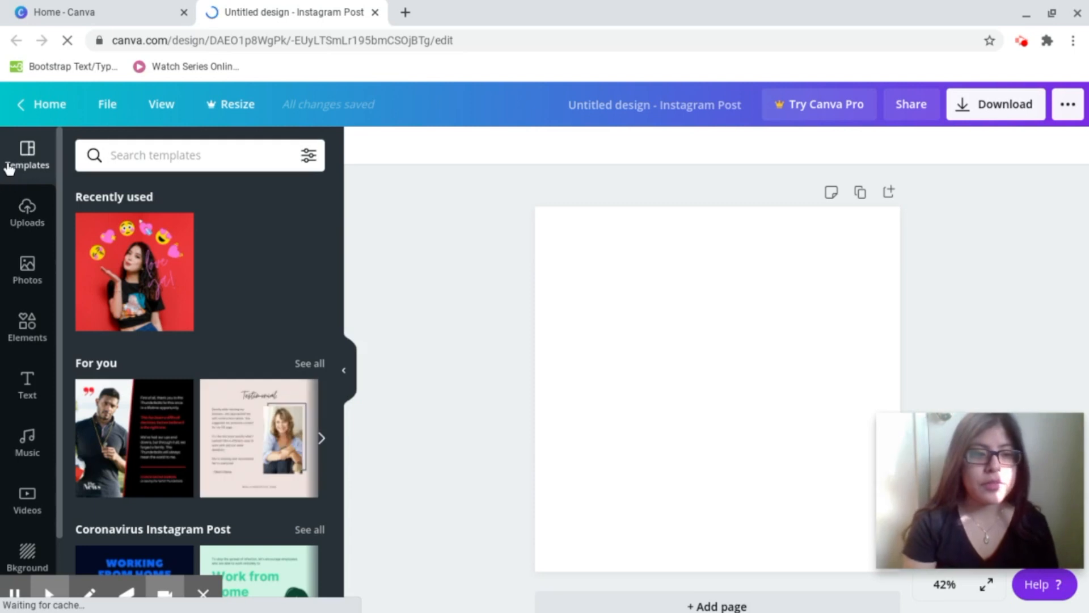
Browse the photo library and the elements library, including its lines, shapes, frames, stickers, charts and grids
{"action": "left_click", "coordinate": [28, 270]}
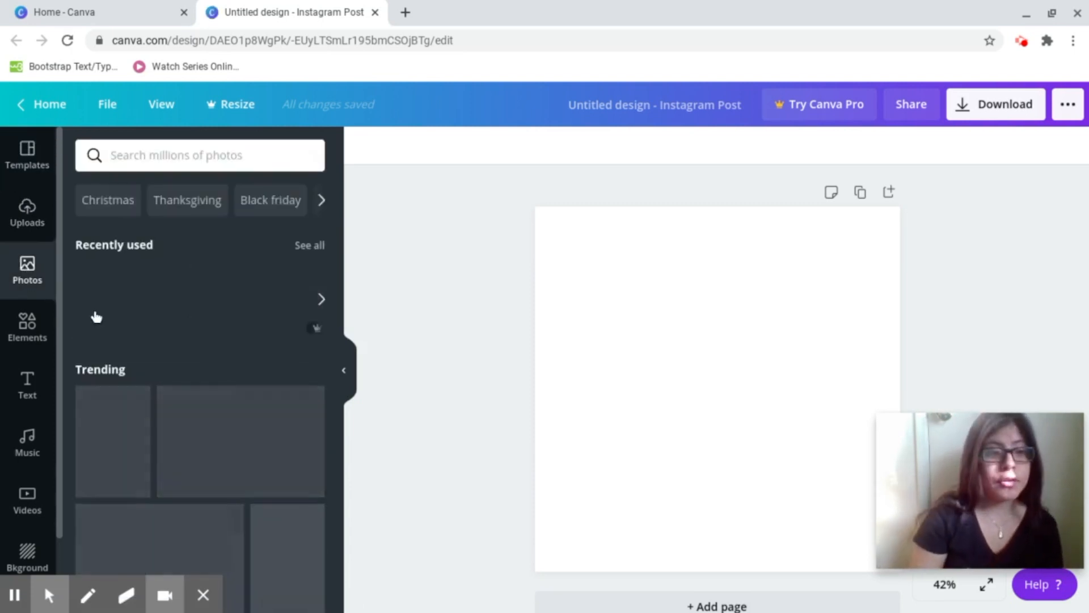
{"action": "left_click", "coordinate": [2, 347]}
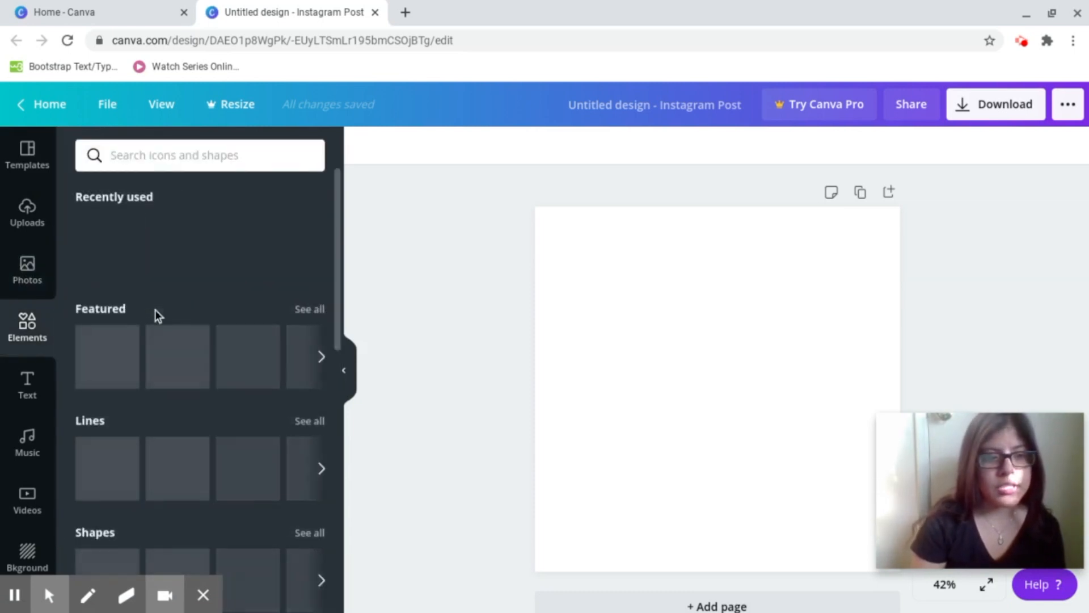
{"action": "scroll", "coordinate": [157, 316], "scroll_direction": "down", "scroll_amount": 1}
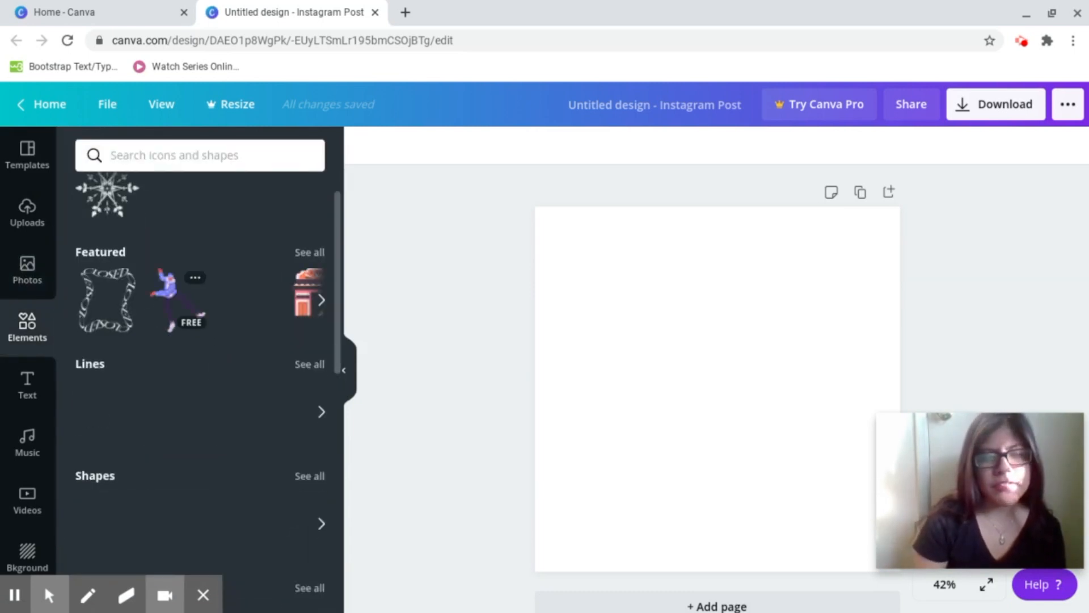
{"action": "scroll", "coordinate": [175, 301], "scroll_direction": "down", "scroll_amount": 1}
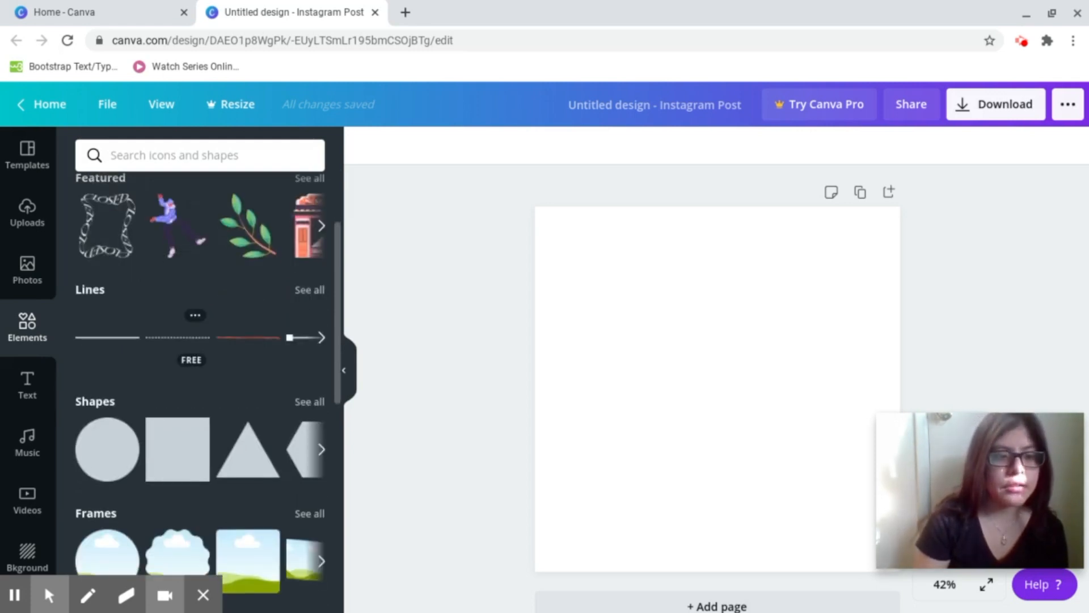
{"action": "scroll", "coordinate": [193, 317], "scroll_direction": "down", "scroll_amount": 4}
{"action": "scroll", "coordinate": [199, 386], "scroll_direction": "down", "scroll_amount": 2}
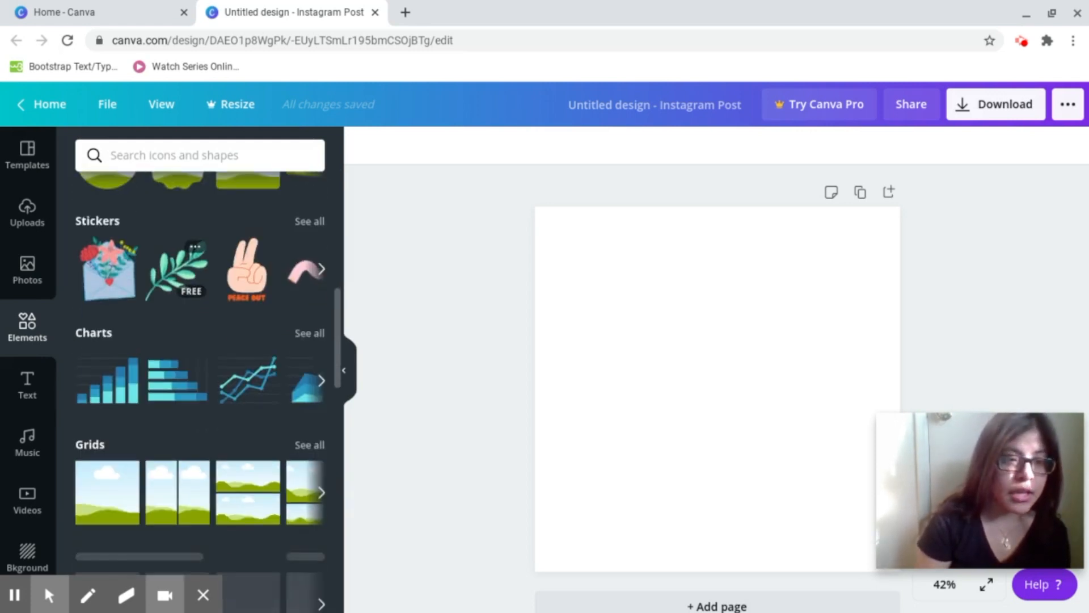
Look through the text styles and font combinations, and the available Instagram Post templates
{"action": "left_click", "coordinate": [38, 377]}
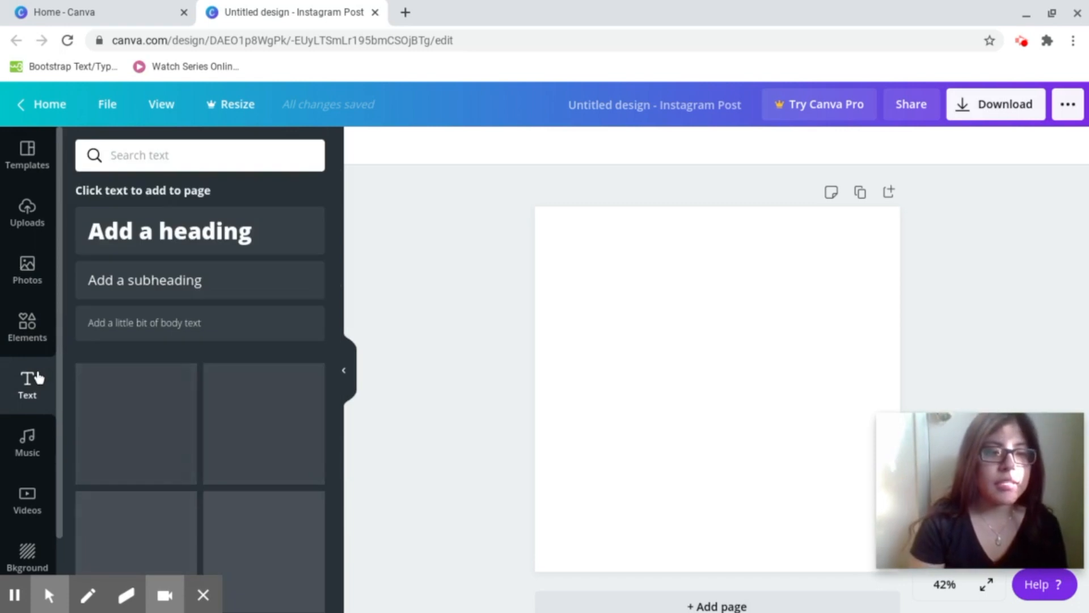
{"action": "scroll", "coordinate": [311, 228], "scroll_direction": "down", "scroll_amount": 1}
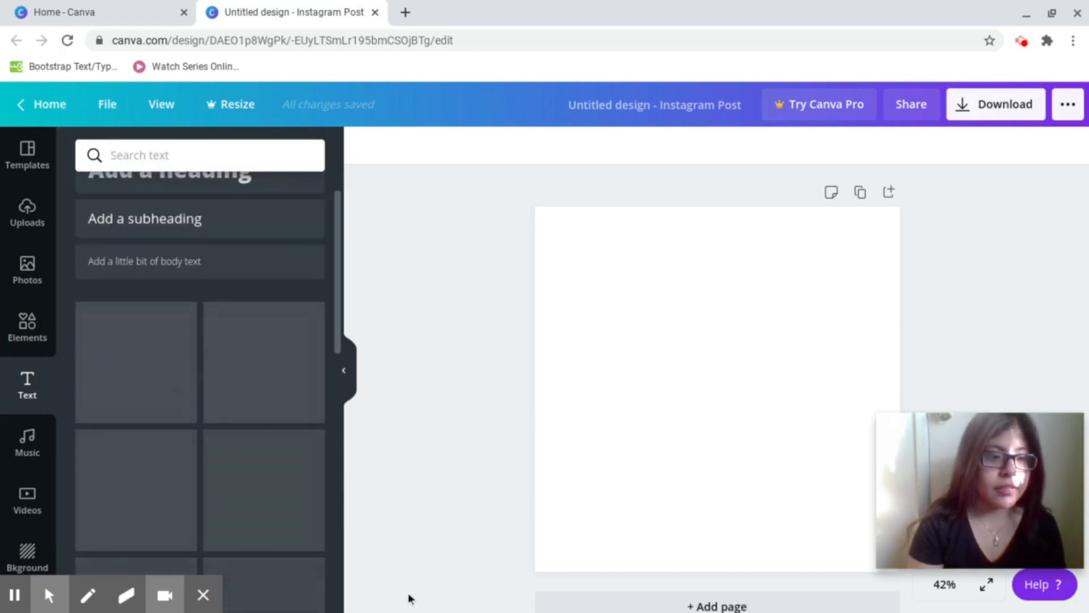
{"action": "left_click", "coordinate": [49, 594]}
{"action": "scroll", "coordinate": [206, 347], "scroll_direction": "down", "scroll_amount": 1}
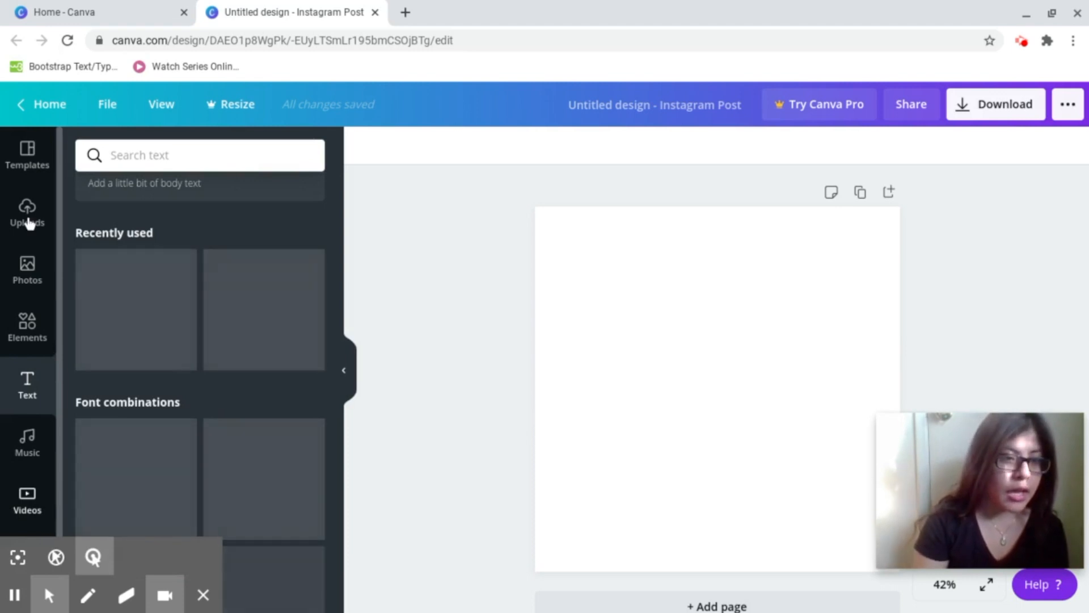
{"action": "scroll", "coordinate": [5, 293], "scroll_direction": "down", "scroll_amount": 2}
{"action": "scroll", "coordinate": [5, 293], "scroll_direction": "up", "scroll_amount": 2}
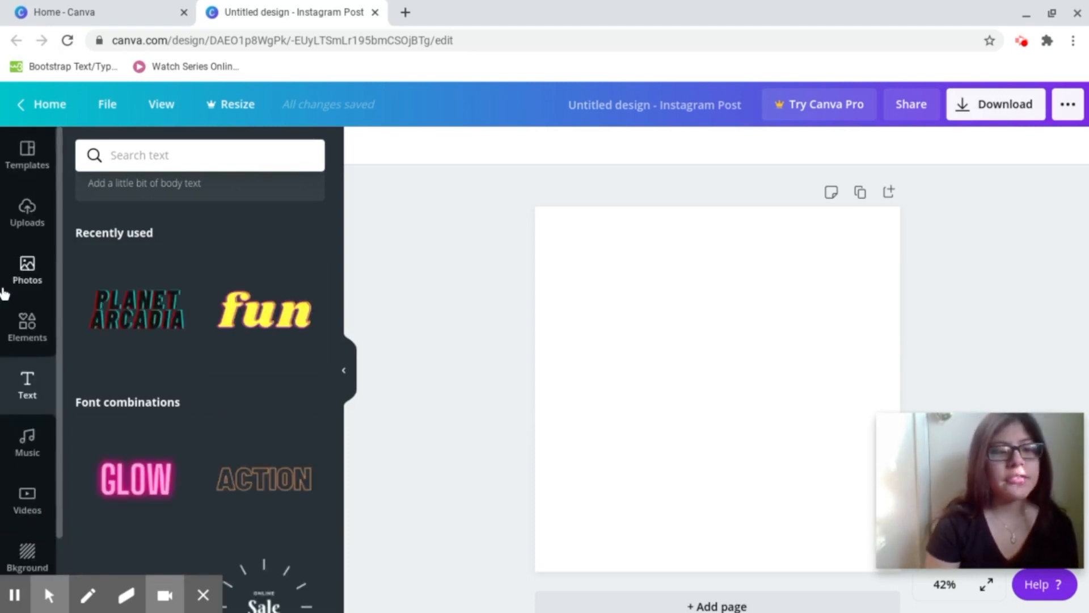
{"action": "left_click", "coordinate": [27, 165]}
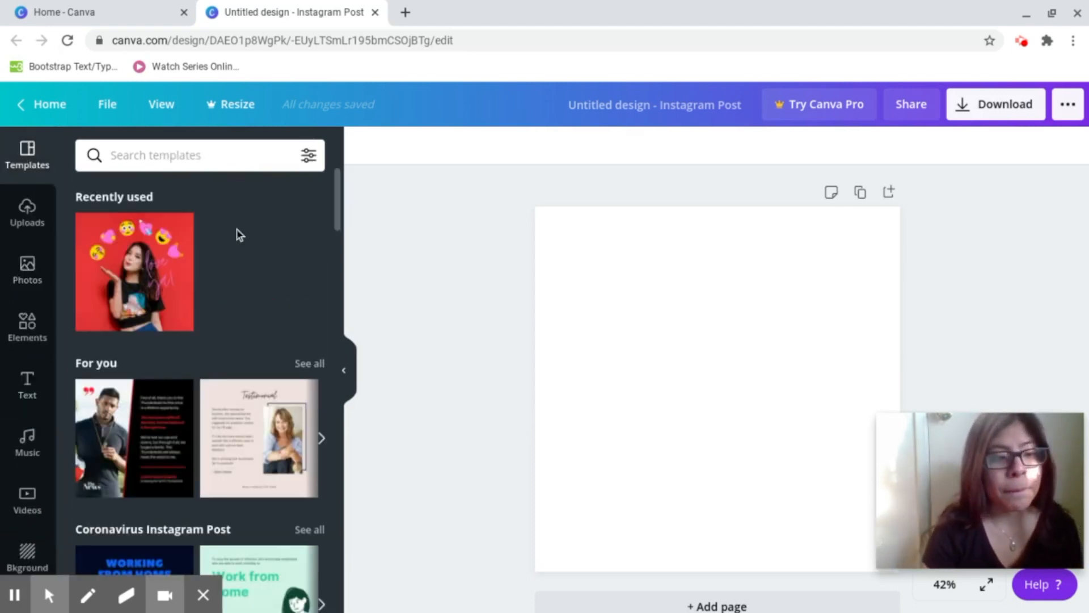
{"action": "scroll", "coordinate": [236, 233], "scroll_direction": "down", "scroll_amount": 1}
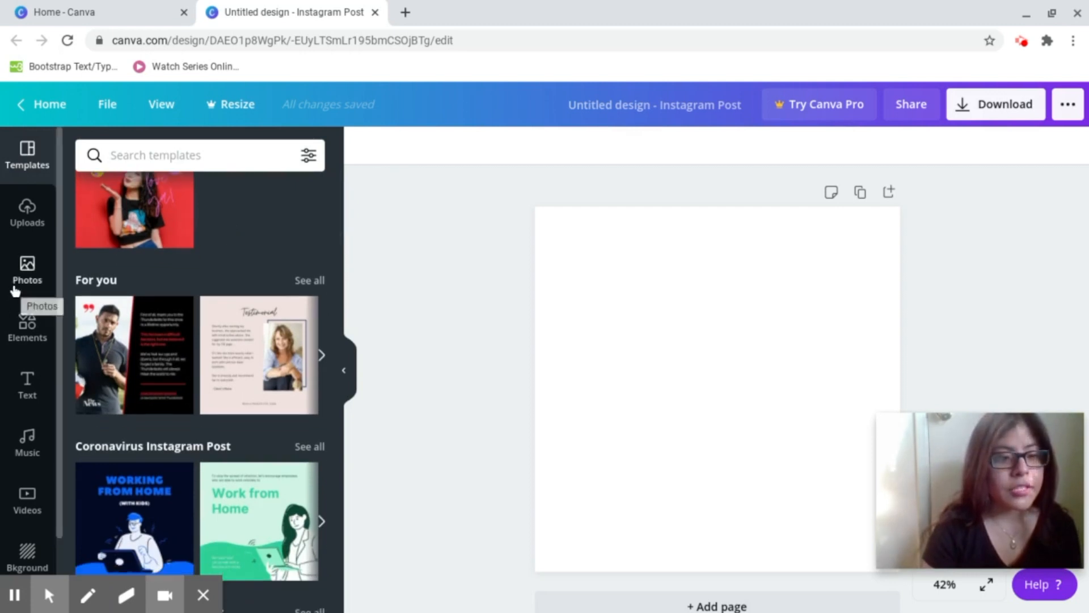
Look through the photo library and narrow it to the Christmas category
{"action": "left_click", "coordinate": [27, 269]}
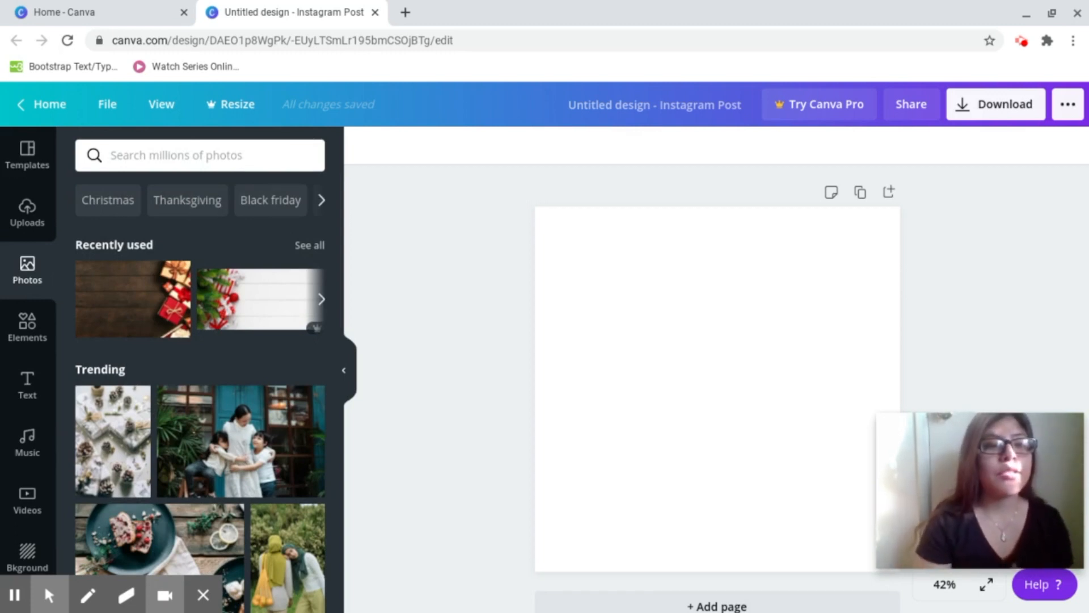
{"action": "scroll", "coordinate": [168, 324], "scroll_direction": "down", "scroll_amount": 5}
{"action": "scroll", "coordinate": [168, 324], "scroll_direction": "up", "scroll_amount": 3}
{"action": "scroll", "coordinate": [168, 324], "scroll_direction": "down", "scroll_amount": 2}
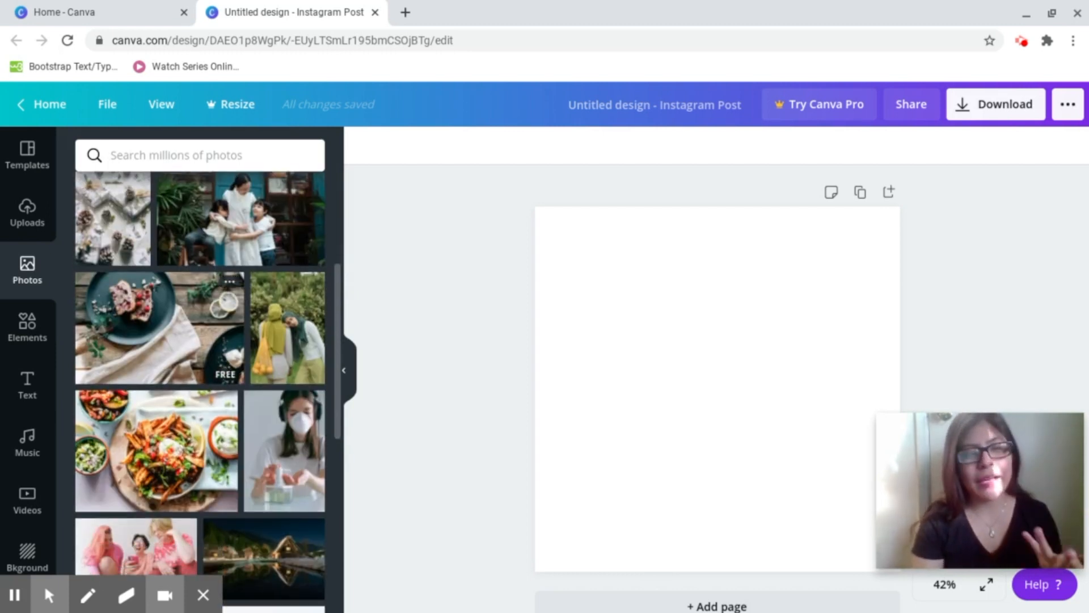
{"action": "scroll", "coordinate": [168, 324], "scroll_direction": "up", "scroll_amount": 4}
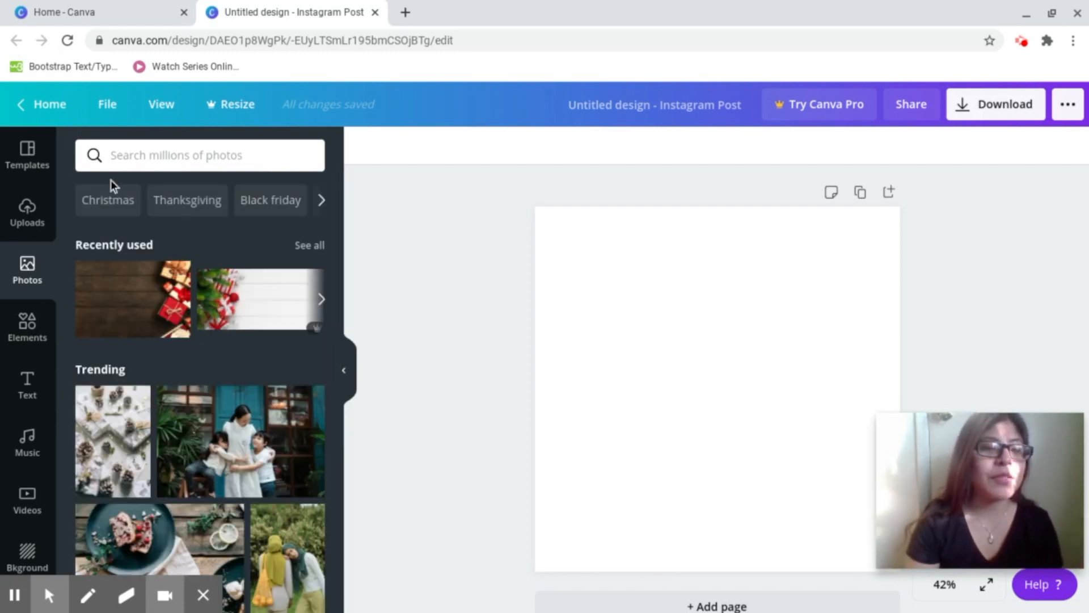
{"action": "left_click", "coordinate": [114, 202]}
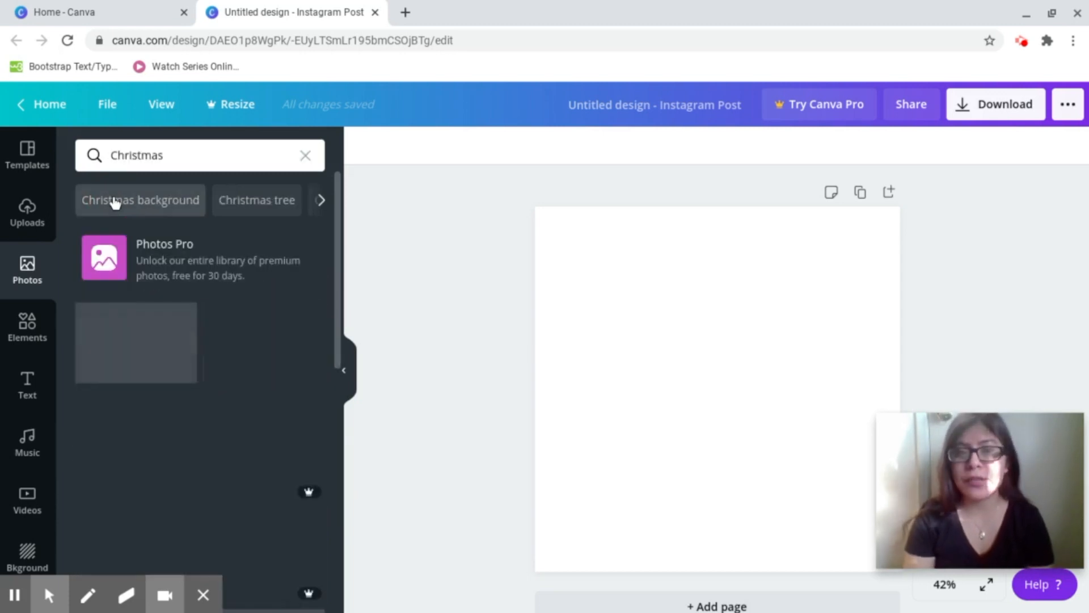
Insert the free photo of a Christmas tree with presents on a red background into the blank page
{"action": "scroll", "coordinate": [114, 202], "scroll_direction": "down", "scroll_amount": 1}
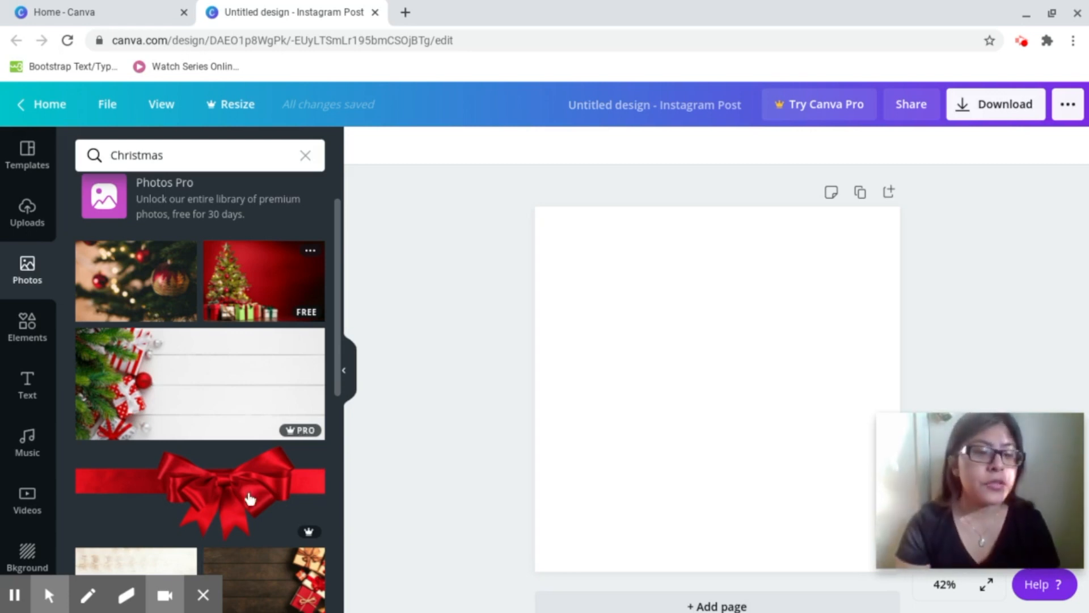
{"action": "scroll", "coordinate": [193, 400], "scroll_direction": "down", "scroll_amount": 5}
{"action": "scroll", "coordinate": [193, 401], "scroll_direction": "up", "scroll_amount": 4}
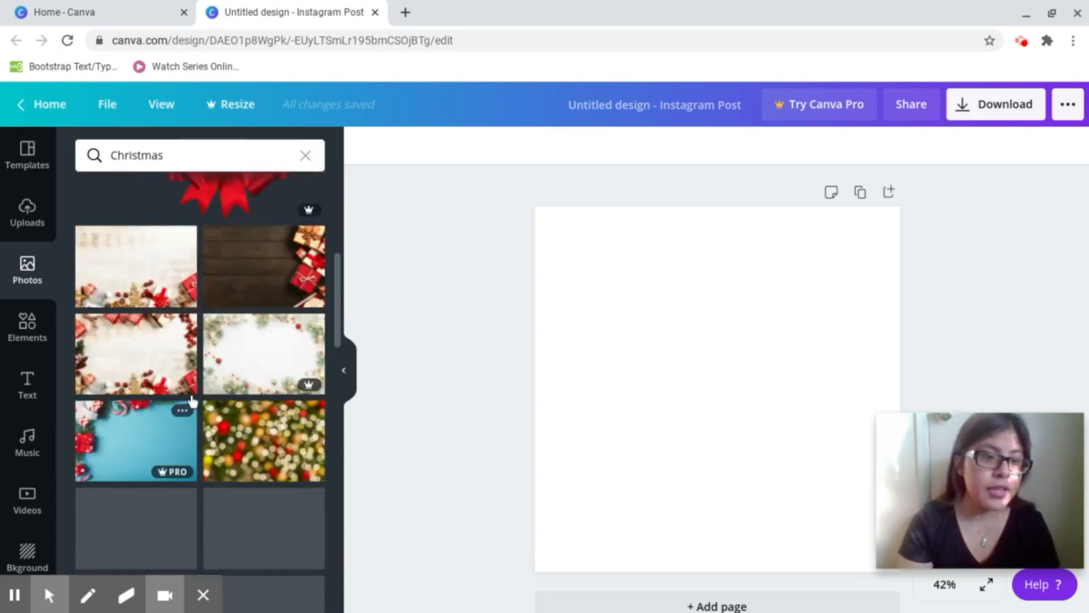
{"action": "scroll", "coordinate": [193, 402], "scroll_direction": "down", "scroll_amount": 1}
{"action": "scroll", "coordinate": [266, 341], "scroll_direction": "up", "scroll_amount": 3}
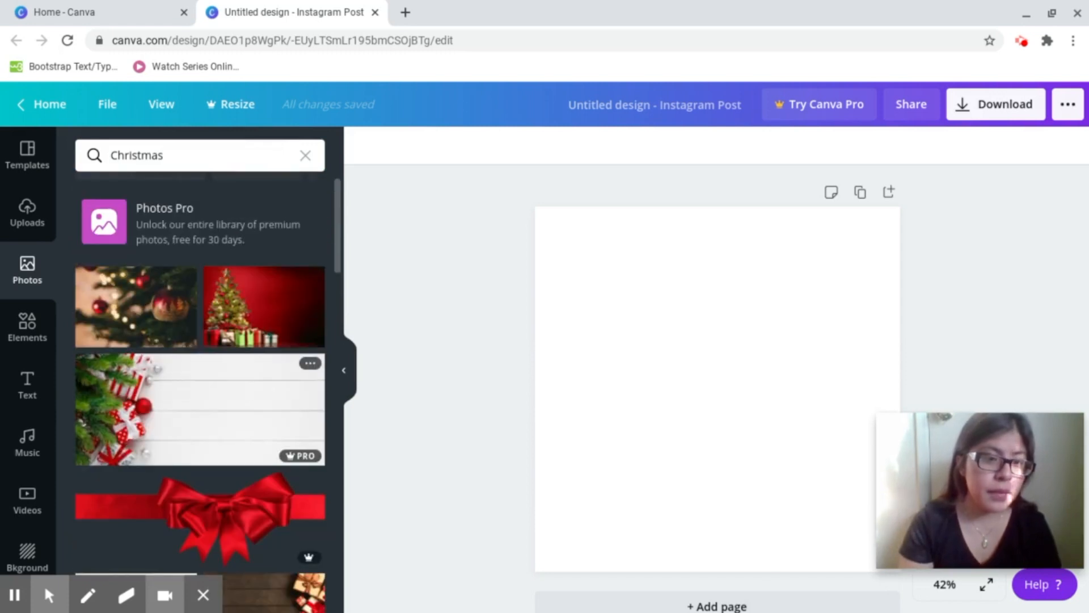
{"action": "left_click", "coordinate": [253, 316]}
{"action": "scroll", "coordinate": [253, 316], "scroll_direction": "down", "scroll_amount": 1}
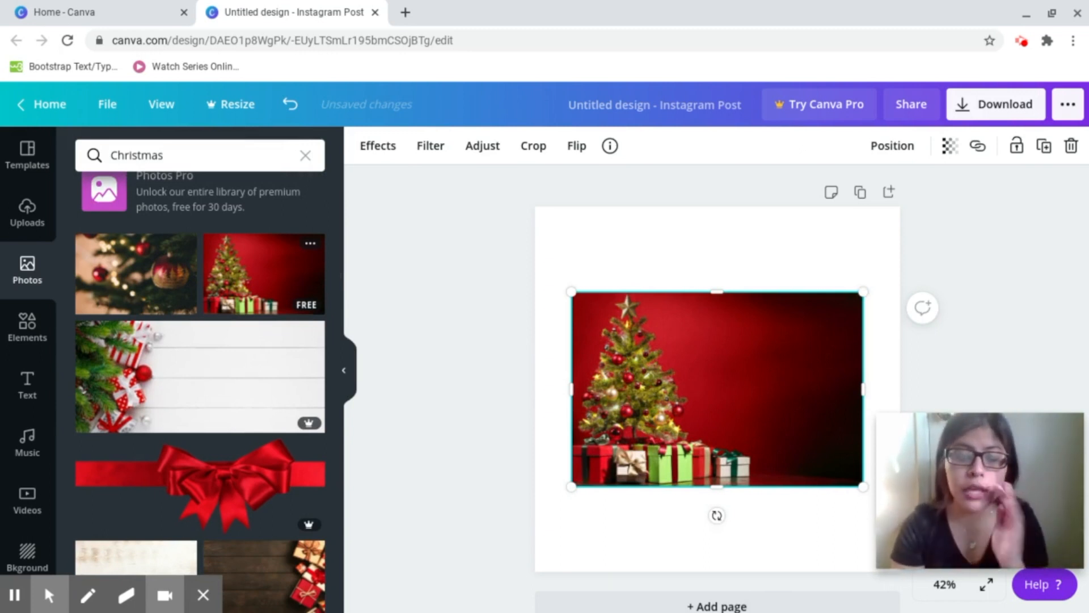
Move the Christmas tree photo to the page's upper-left corner and enlarge it to almost the page's full width
{"action": "left_click_drag", "start_coordinate": [620, 368], "coordinate": [607, 290]}
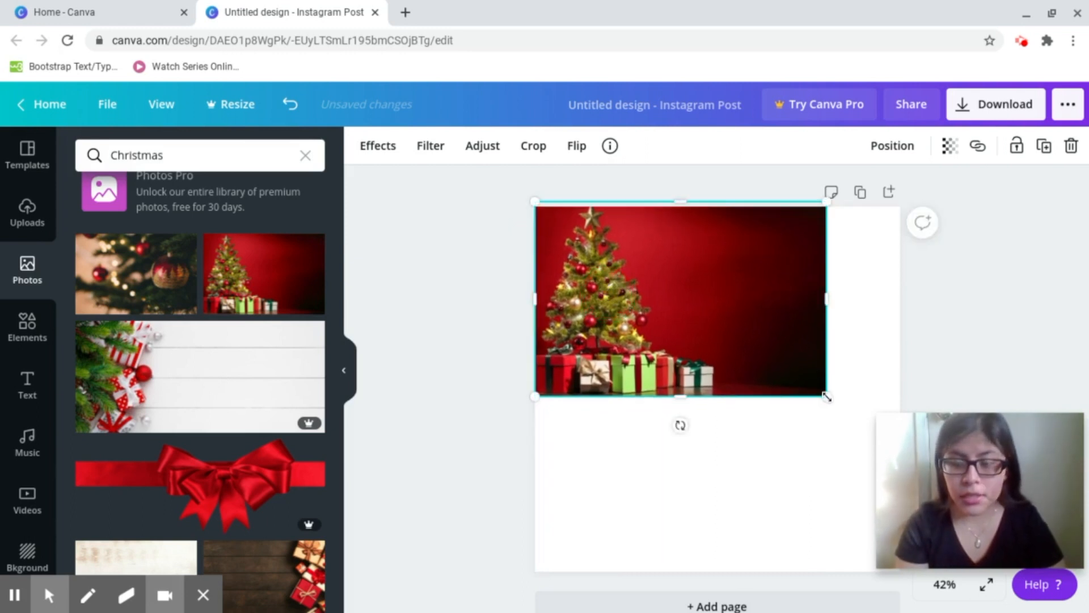
{"action": "left_click_drag", "start_coordinate": [851, 406], "coordinate": [891, 408]}
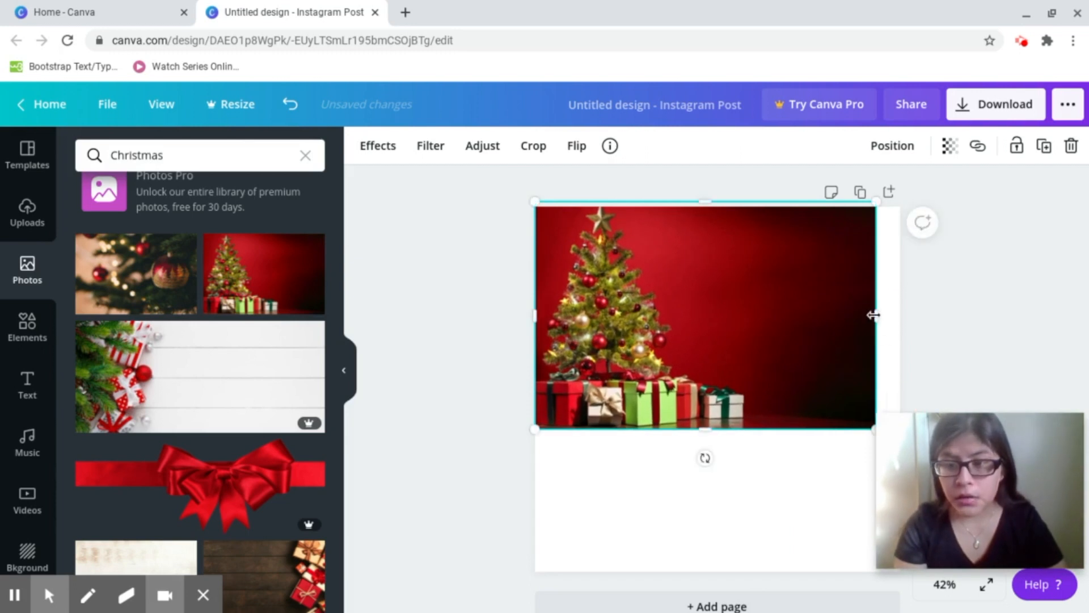
{"action": "left_click_drag", "start_coordinate": [900, 312], "coordinate": [864, 326]}
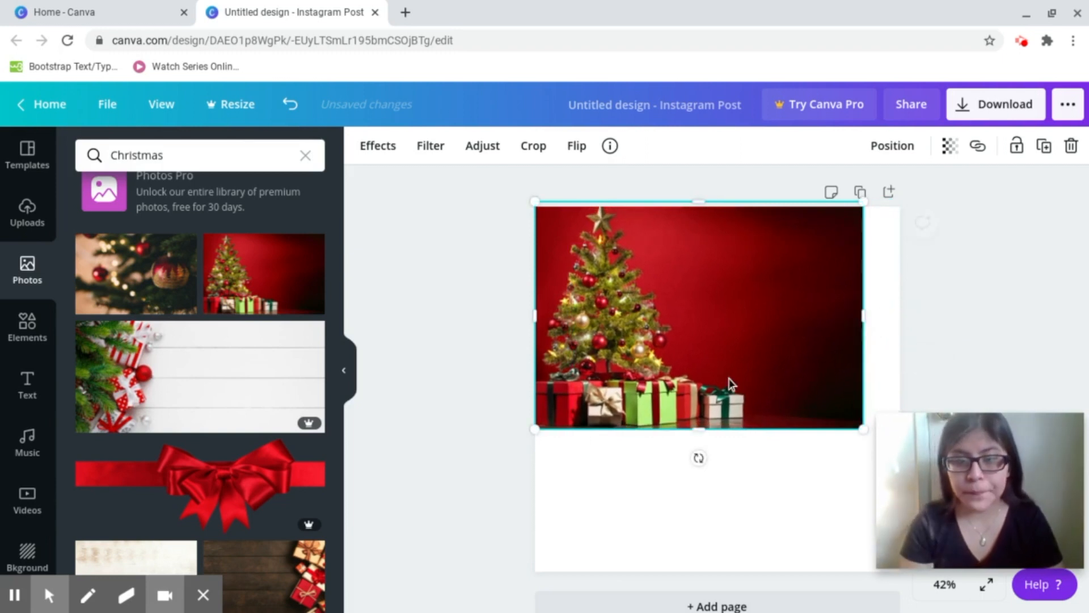
{"action": "mouse_move", "coordinate": [701, 437]}
{"action": "left_mouse_down"}
{"action": "mouse_move", "coordinate": [700, 450]}
{"action": "mouse_move", "coordinate": [703, 431]}
{"action": "left_mouse_up"}
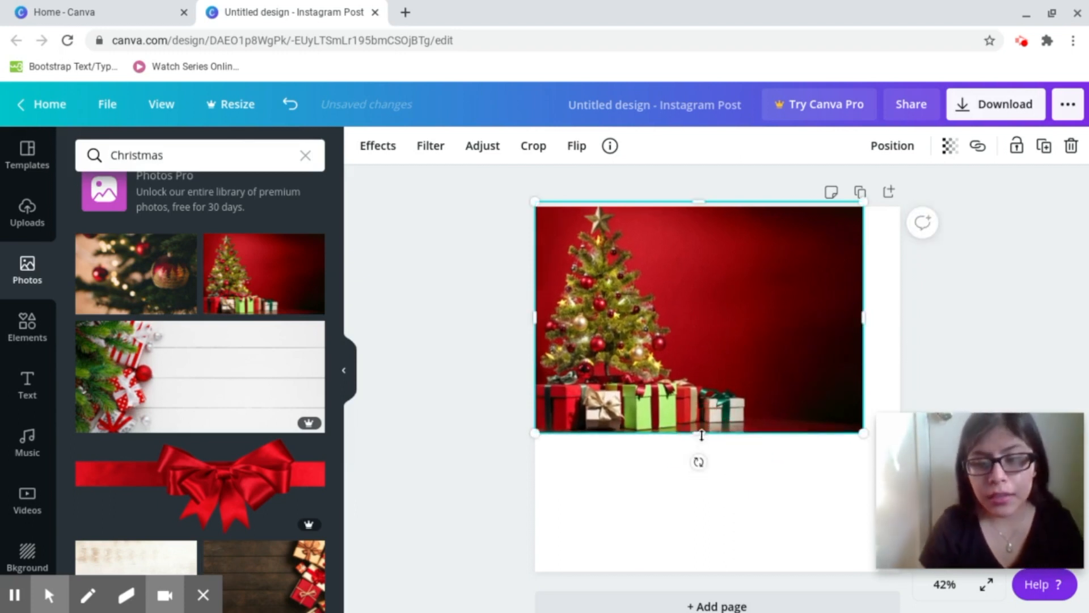
{"action": "mouse_move", "coordinate": [701, 440]}
{"action": "left_mouse_down"}
{"action": "mouse_move", "coordinate": [704, 589]}
{"action": "mouse_move", "coordinate": [714, 457]}
{"action": "mouse_move", "coordinate": [702, 443]}
{"action": "left_mouse_up"}
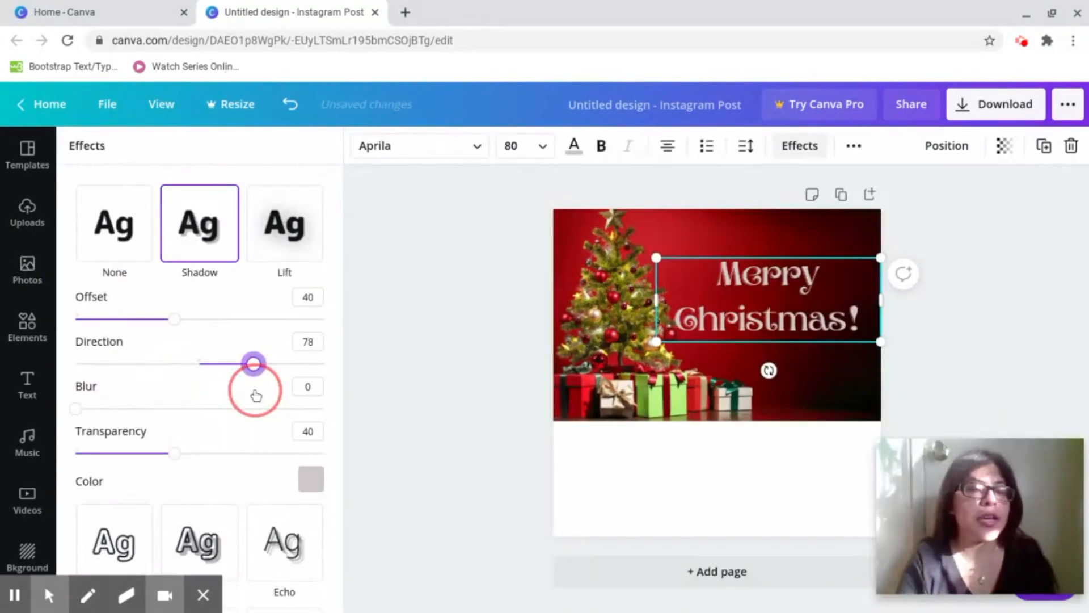
Set the "Merry Christmas!" text shadow to direction 91, blur 73 and transparency 55
{"action": "mouse_move", "coordinate": [256, 395]}
{"action": "left_mouse_down"}
{"action": "mouse_move", "coordinate": [157, 389]}
{"action": "mouse_move", "coordinate": [214, 374]}
{"action": "mouse_move", "coordinate": [240, 388]}
{"action": "mouse_move", "coordinate": [182, 372]}
{"action": "mouse_move", "coordinate": [265, 388]}
{"action": "left_mouse_up"}
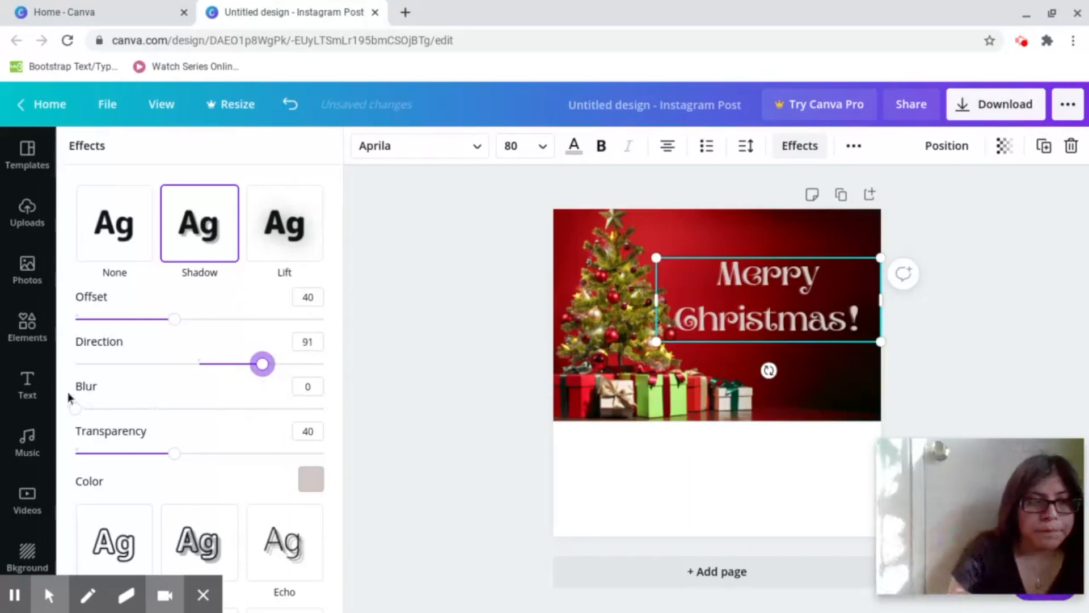
{"action": "scroll", "coordinate": [68, 394], "scroll_direction": "down", "scroll_amount": 1}
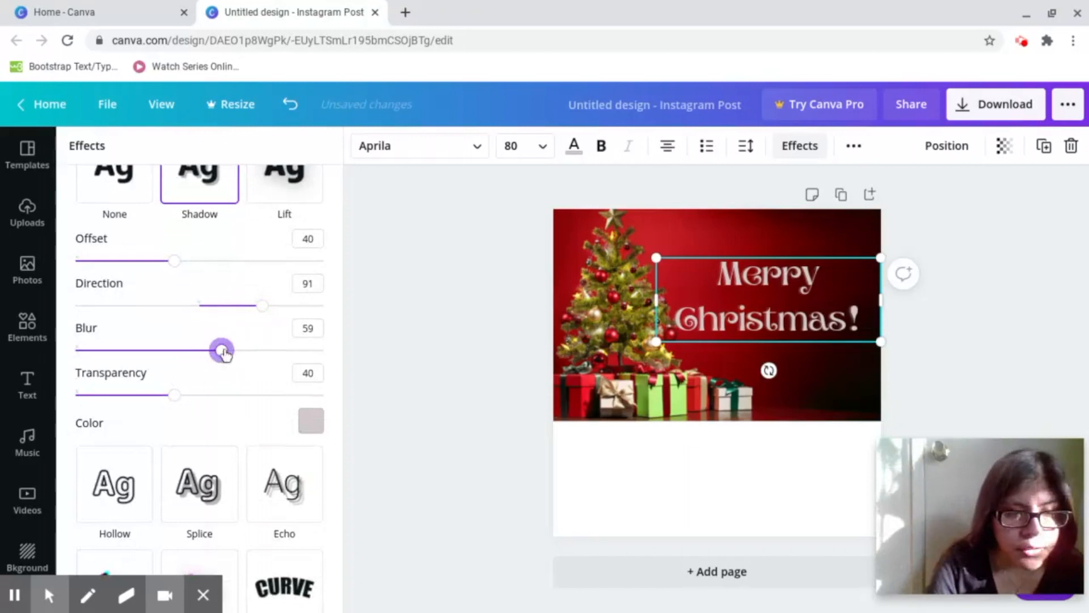
{"action": "left_click_drag", "start_coordinate": [222, 353], "coordinate": [259, 353]}
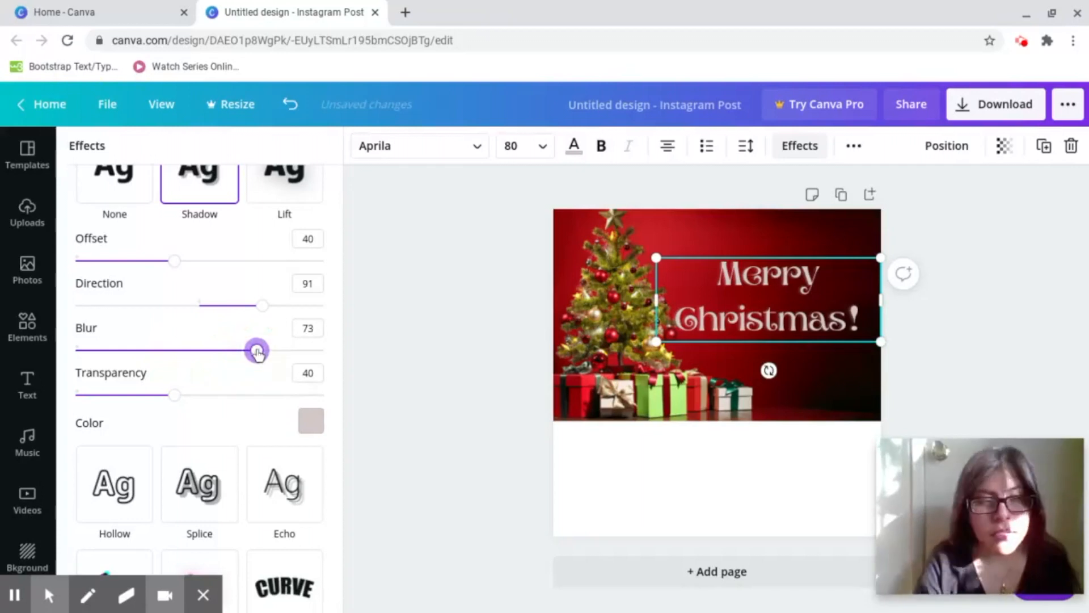
{"action": "scroll", "coordinate": [258, 354], "scroll_direction": "down", "scroll_amount": 1}
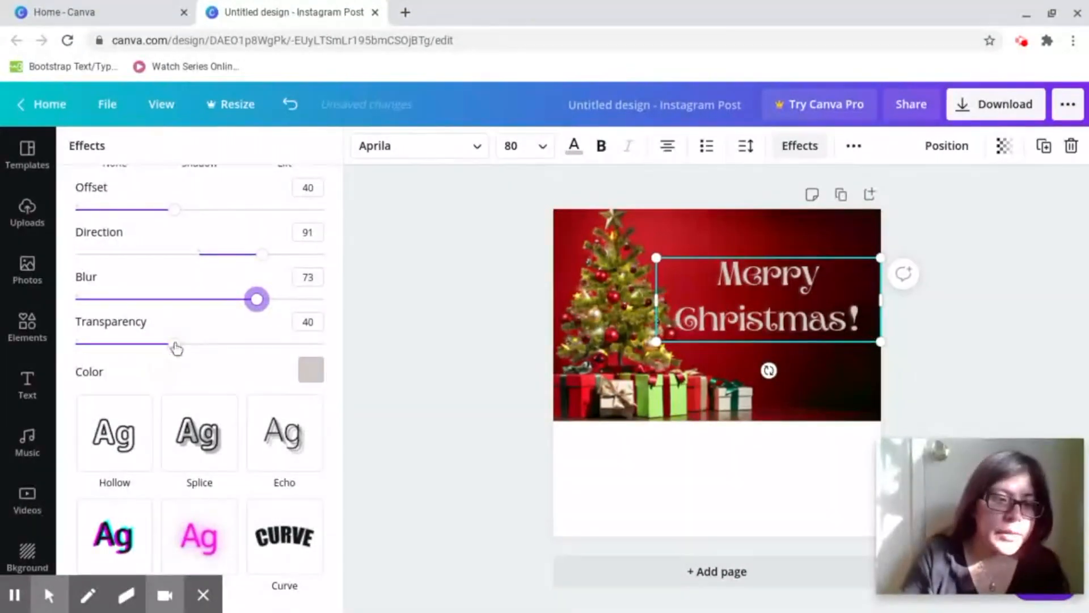
{"action": "left_click_drag", "start_coordinate": [176, 347], "coordinate": [223, 348]}
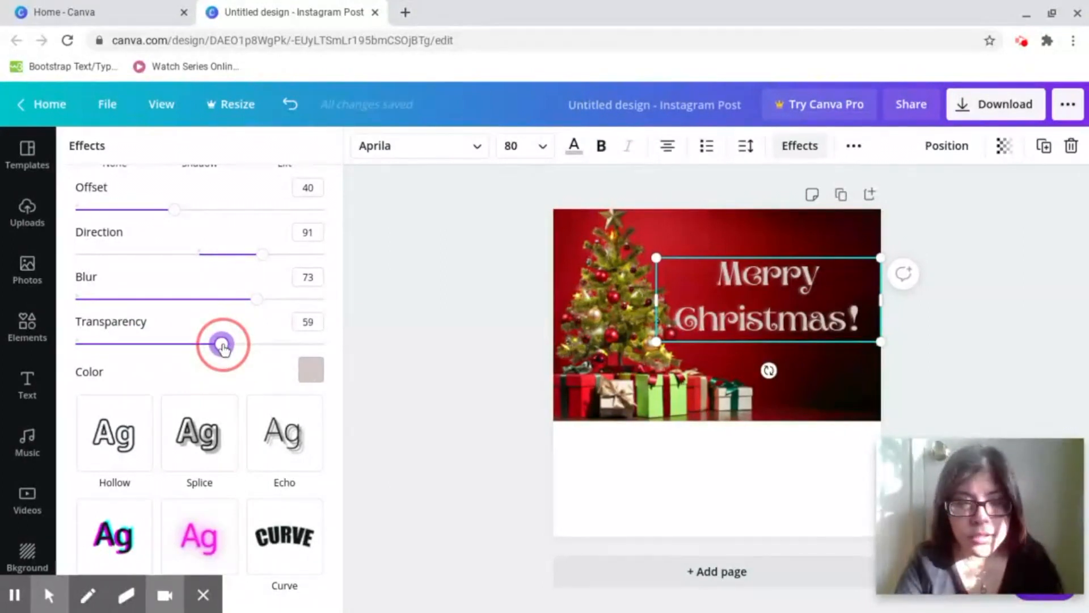
{"action": "left_click_drag", "start_coordinate": [225, 348], "coordinate": [229, 350]}
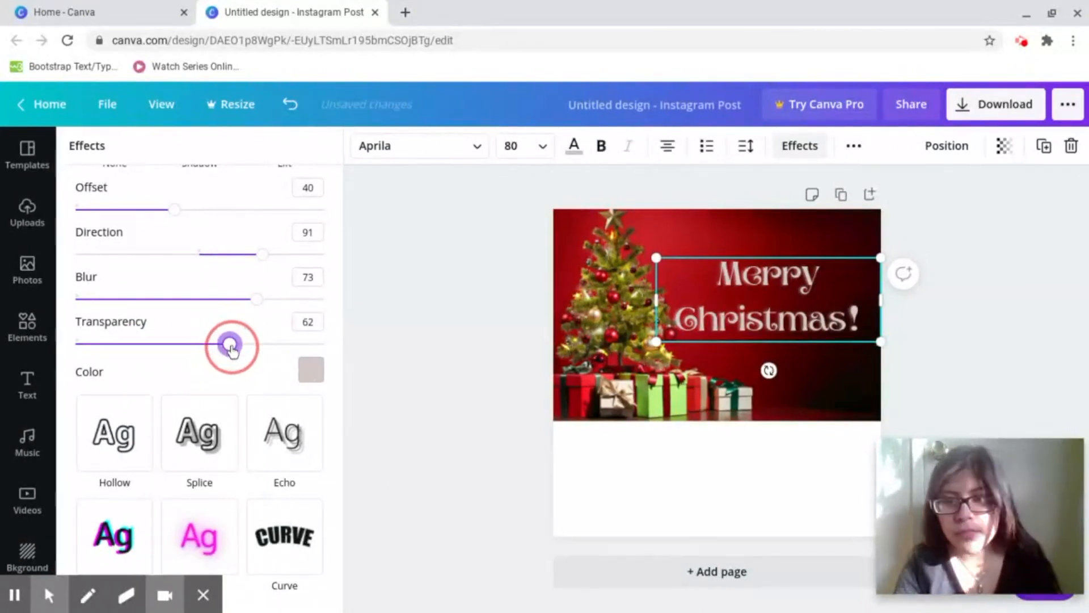
{"action": "mouse_move", "coordinate": [233, 347]}
{"action": "left_mouse_down"}
{"action": "mouse_move", "coordinate": [121, 343]}
{"action": "mouse_move", "coordinate": [213, 352]}
{"action": "left_mouse_up"}
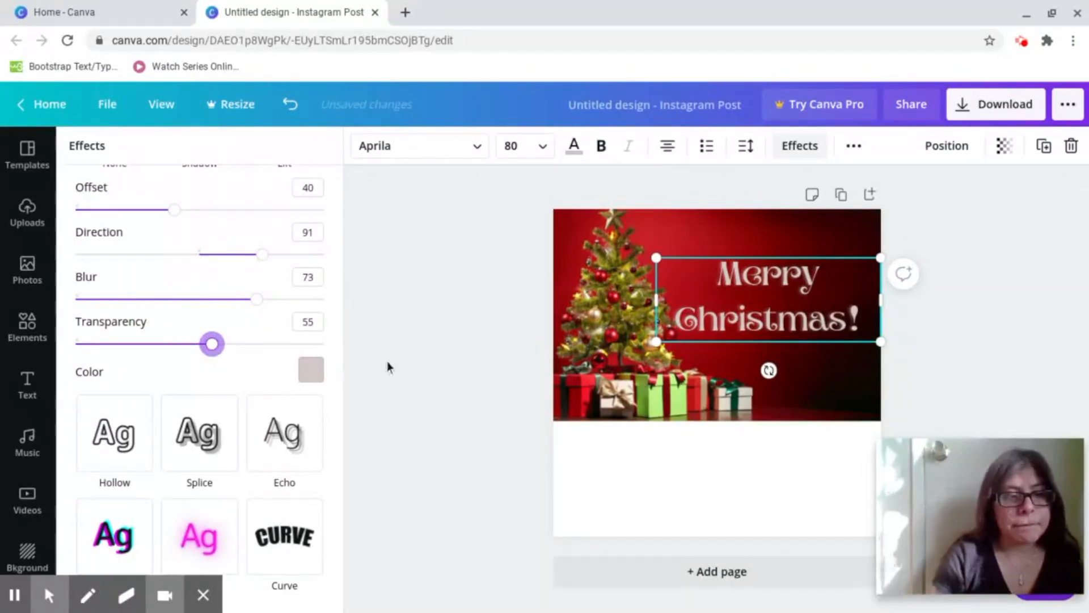
Try gray and black default colors for the greeting's shadow and settle on dark gray
{"action": "left_click", "coordinate": [307, 369]}
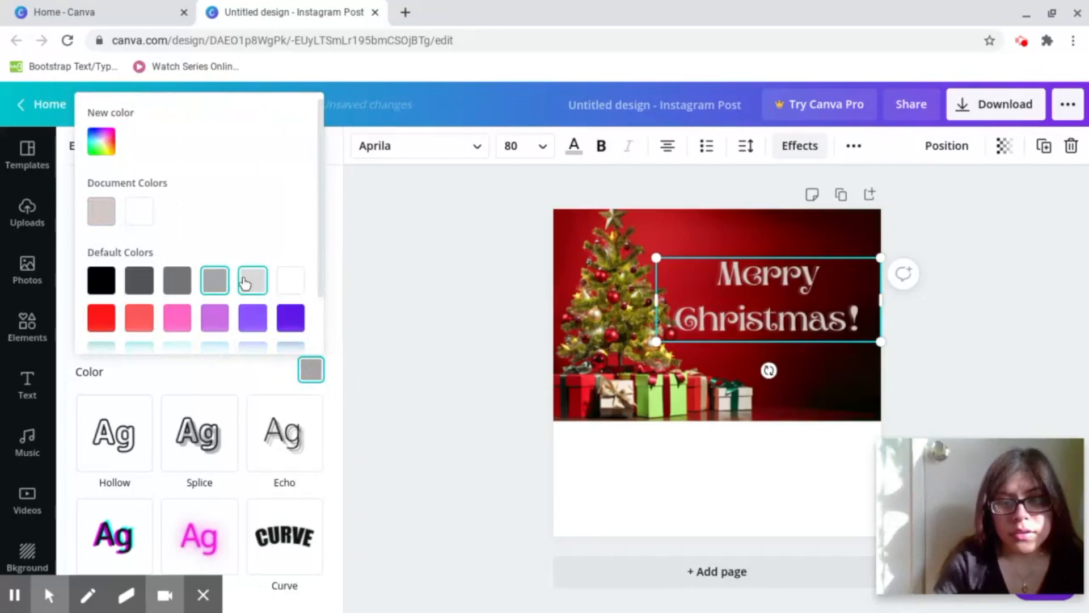
{"action": "left_click", "coordinate": [187, 276]}
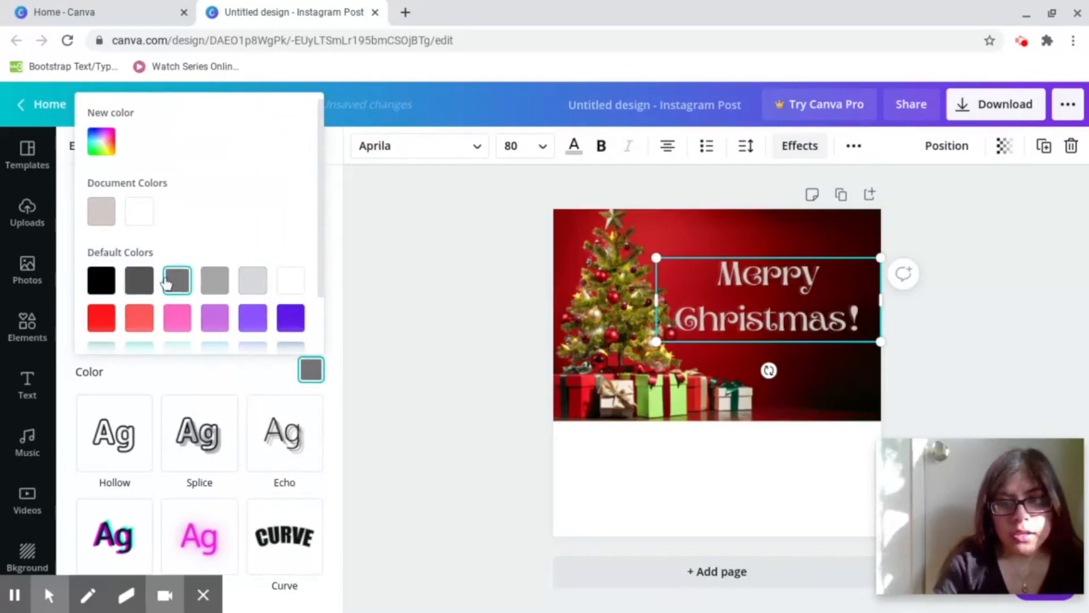
{"action": "left_click", "coordinate": [102, 281]}
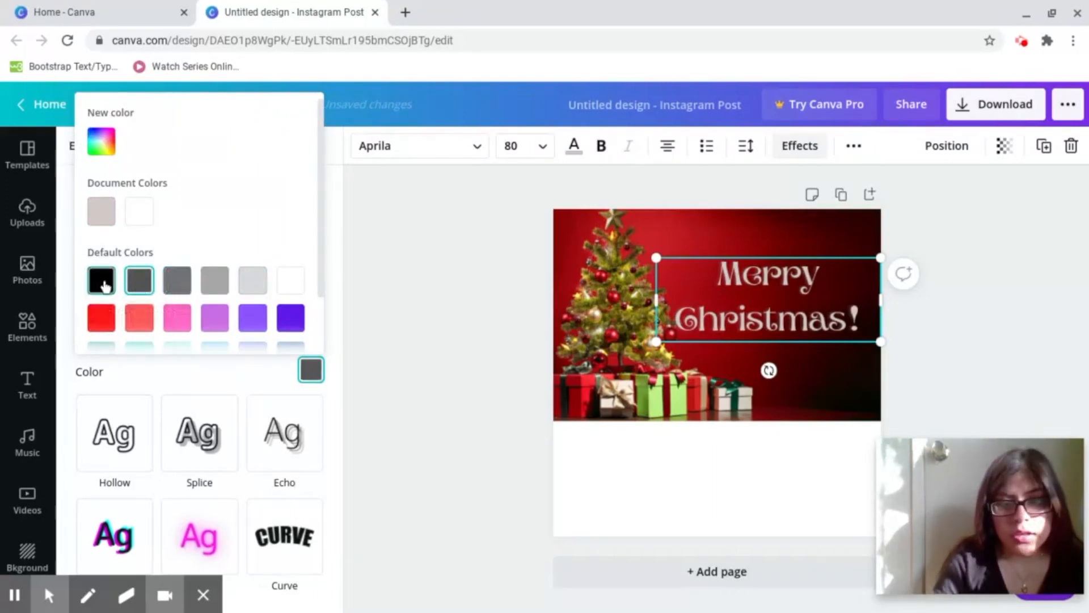
{"action": "left_click", "coordinate": [147, 290]}
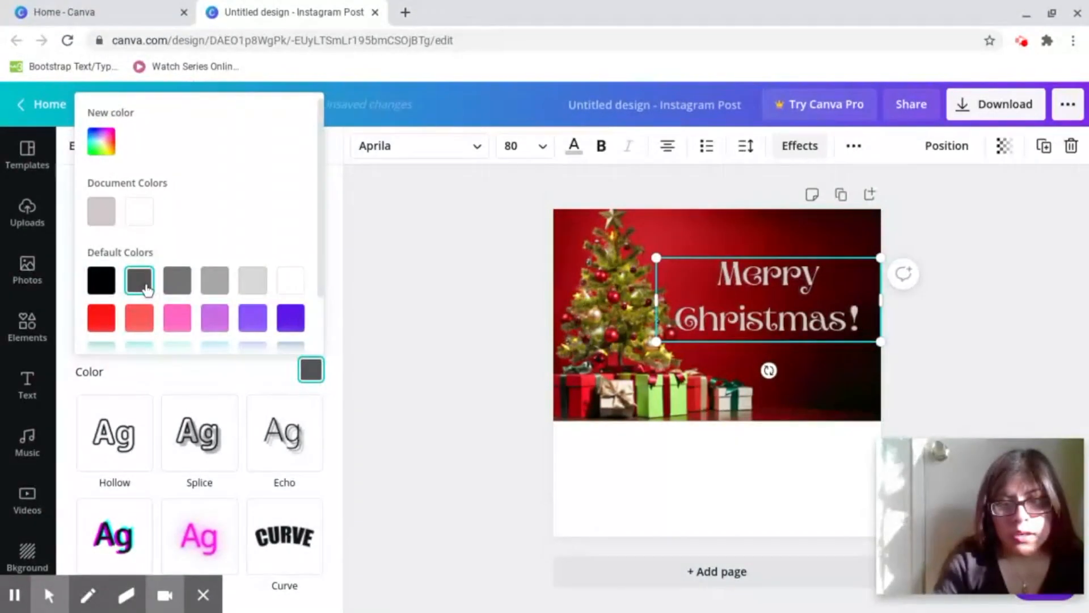
{"action": "left_click", "coordinate": [282, 377]}
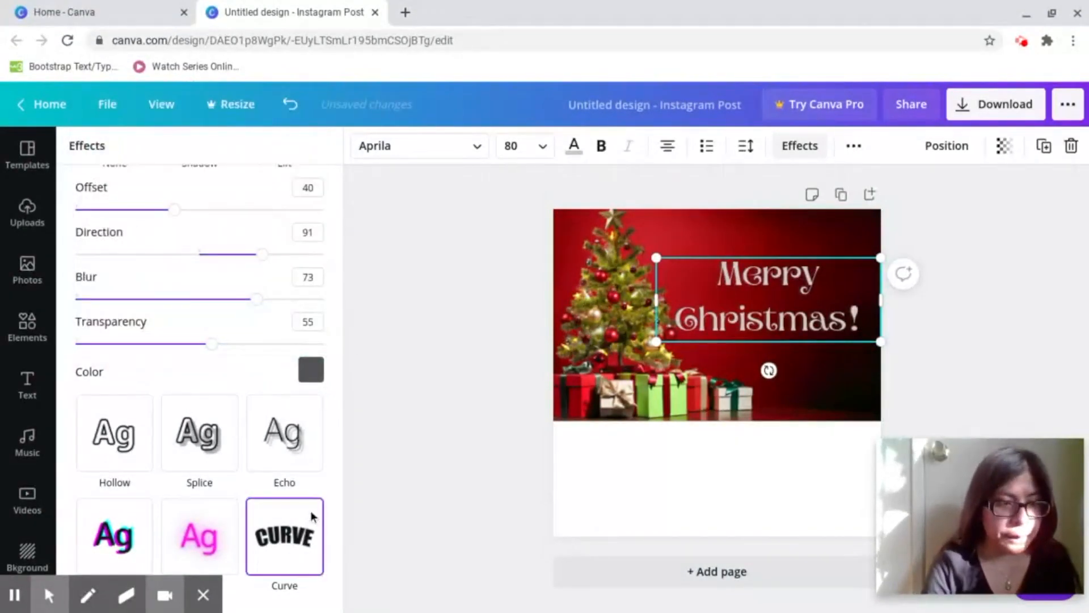
Try the Shadow, Hollow, Splice and Echo effects on the "Merry Christmas!" text
{"action": "scroll", "coordinate": [211, 238], "scroll_direction": "up", "scroll_amount": 2}
{"action": "left_click", "coordinate": [211, 238]}
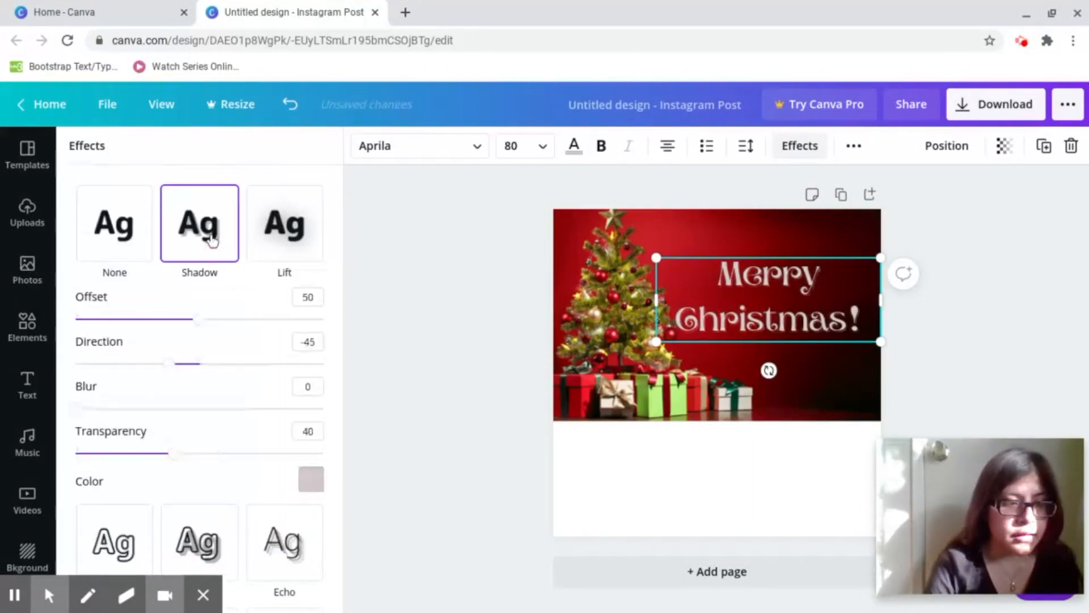
{"action": "scroll", "coordinate": [212, 238], "scroll_direction": "down", "scroll_amount": 2}
{"action": "left_click", "coordinate": [112, 445]}
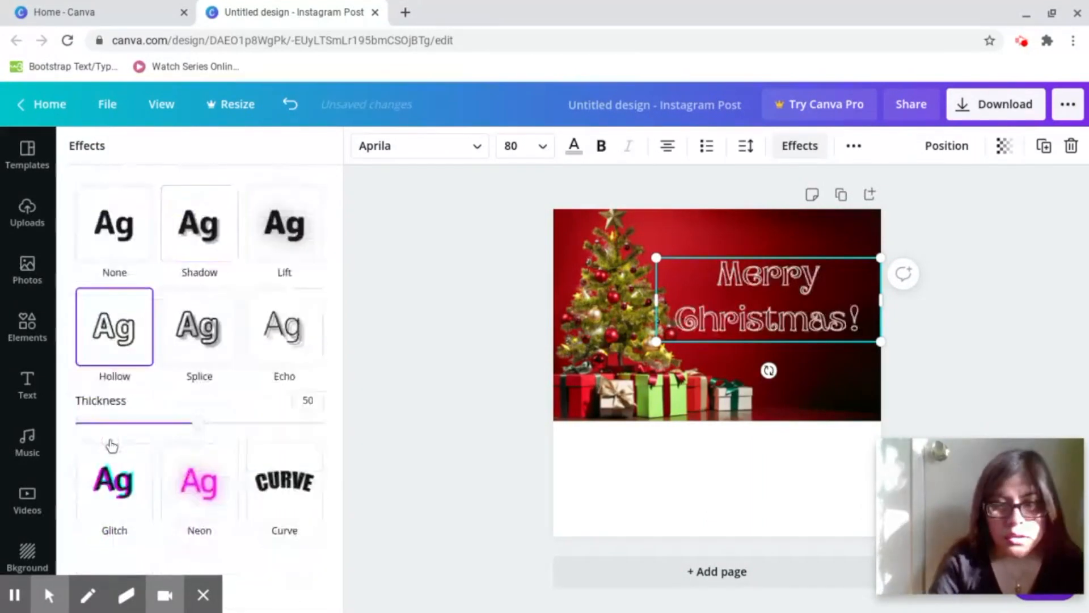
{"action": "left_click", "coordinate": [193, 332]}
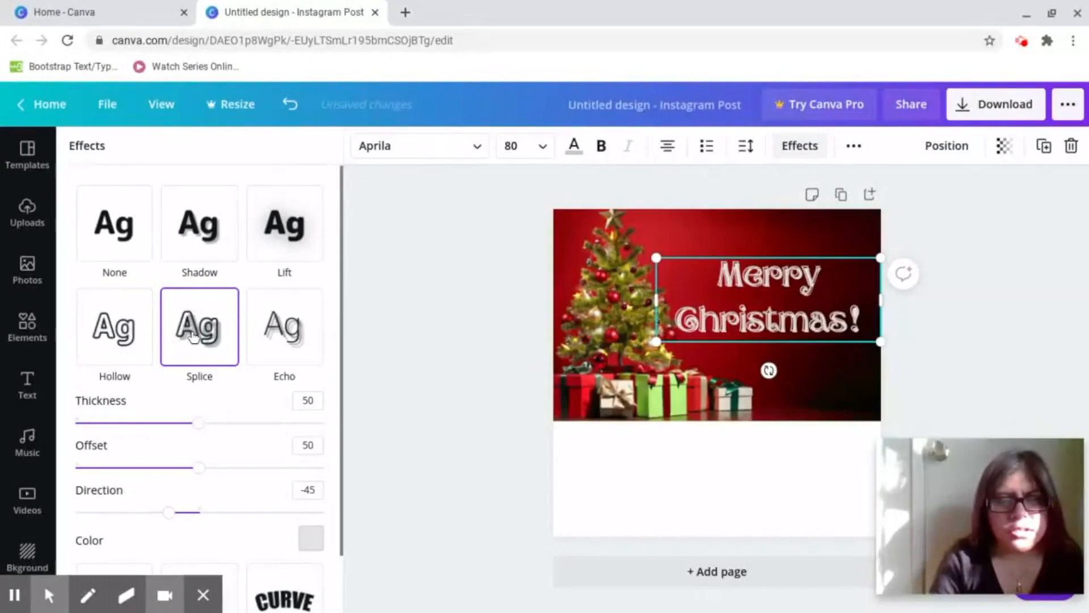
{"action": "left_click", "coordinate": [283, 337]}
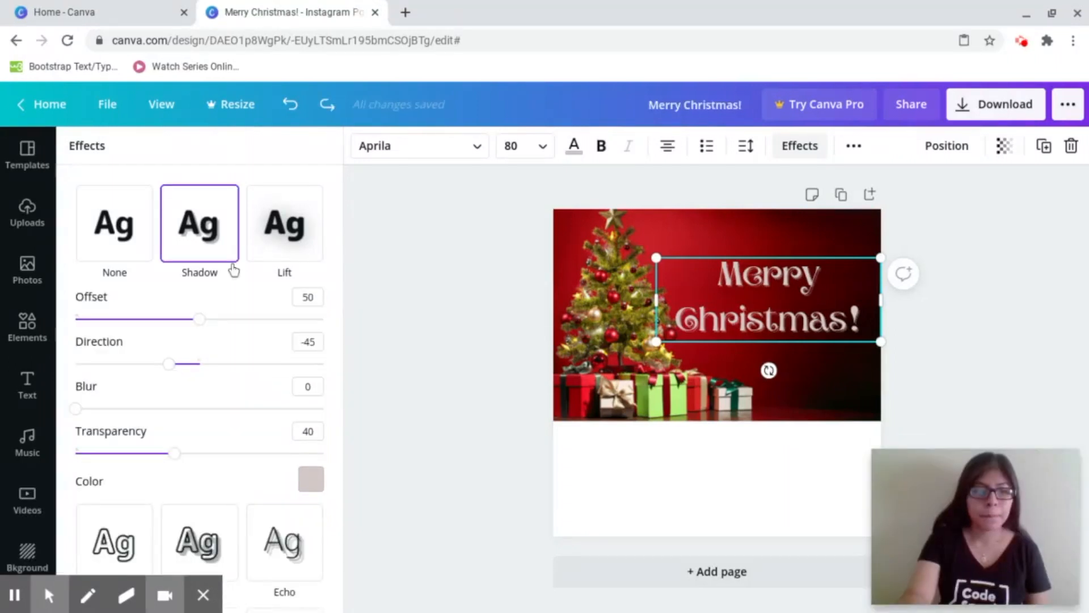
Try the Hollow and Splice effects on the greeting text and undo both changes
{"action": "scroll", "coordinate": [233, 270], "scroll_direction": "down", "scroll_amount": 2}
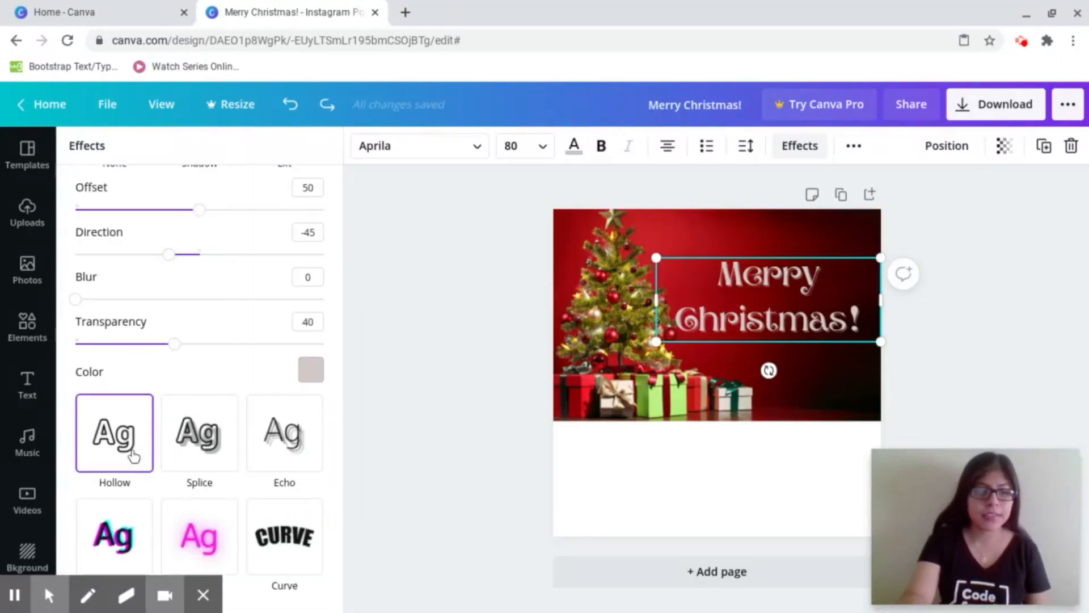
{"action": "left_click", "coordinate": [127, 410]}
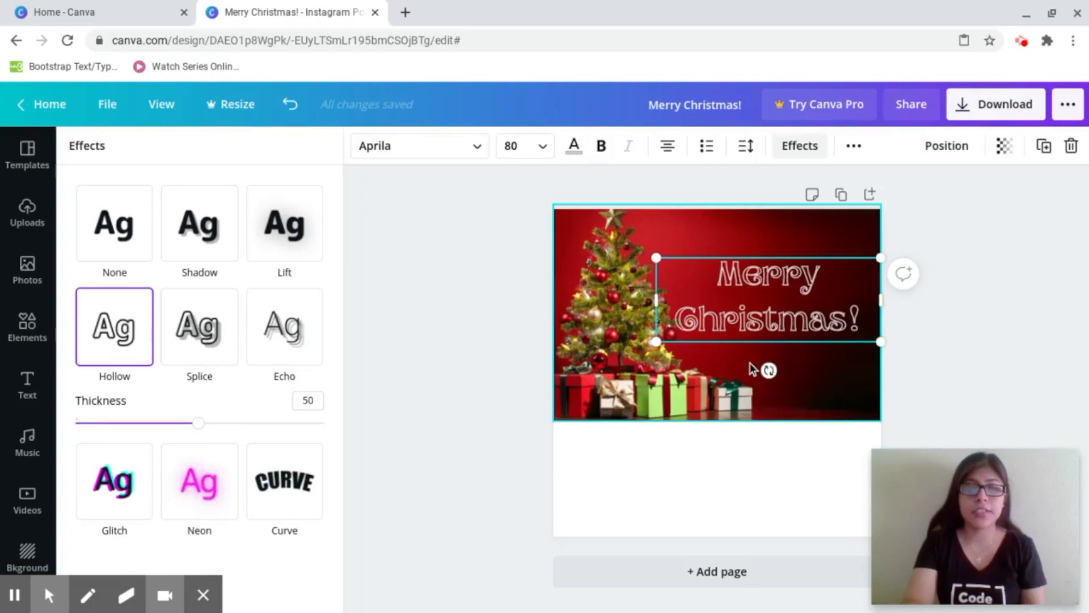
{"action": "left_click", "coordinate": [176, 341]}
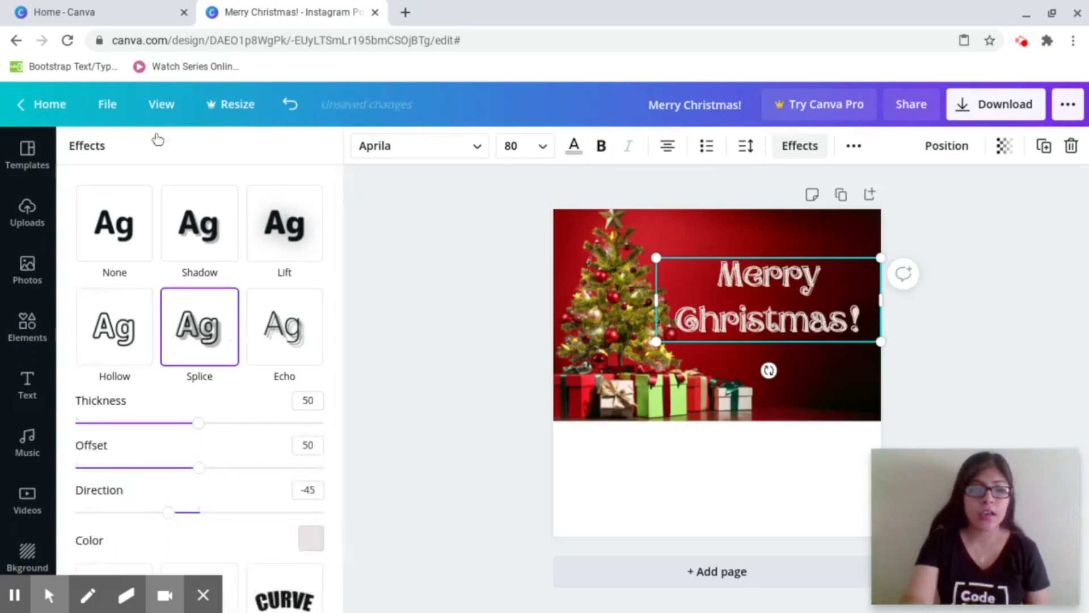
{"action": "left_click", "coordinate": [289, 105]}
{"action": "left_click", "coordinate": [289, 106]}
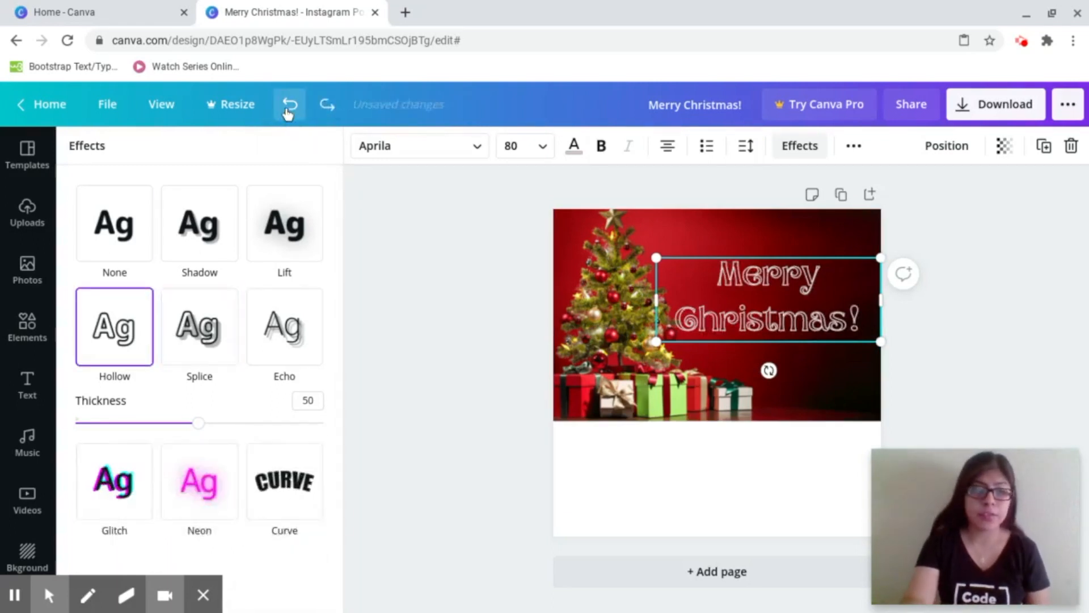
{"action": "left_click", "coordinate": [289, 106]}
Apply the Glitch effect to the "Merry Christmas!" text, and try the Neon effect and undo it
{"action": "scroll", "coordinate": [284, 319], "scroll_direction": "down", "scroll_amount": 2}
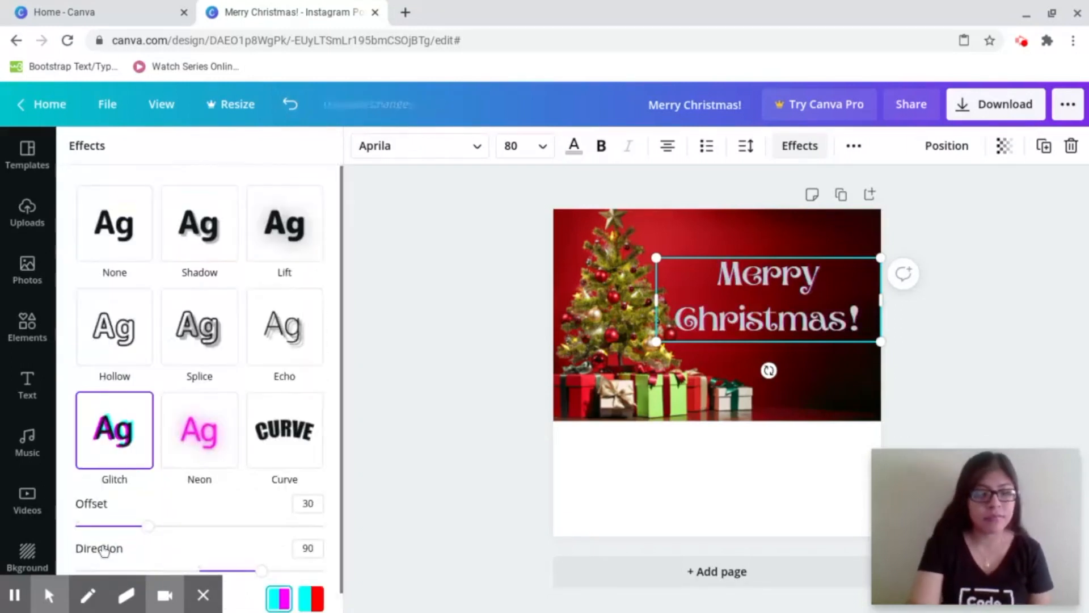
{"action": "left_click", "coordinate": [217, 433]}
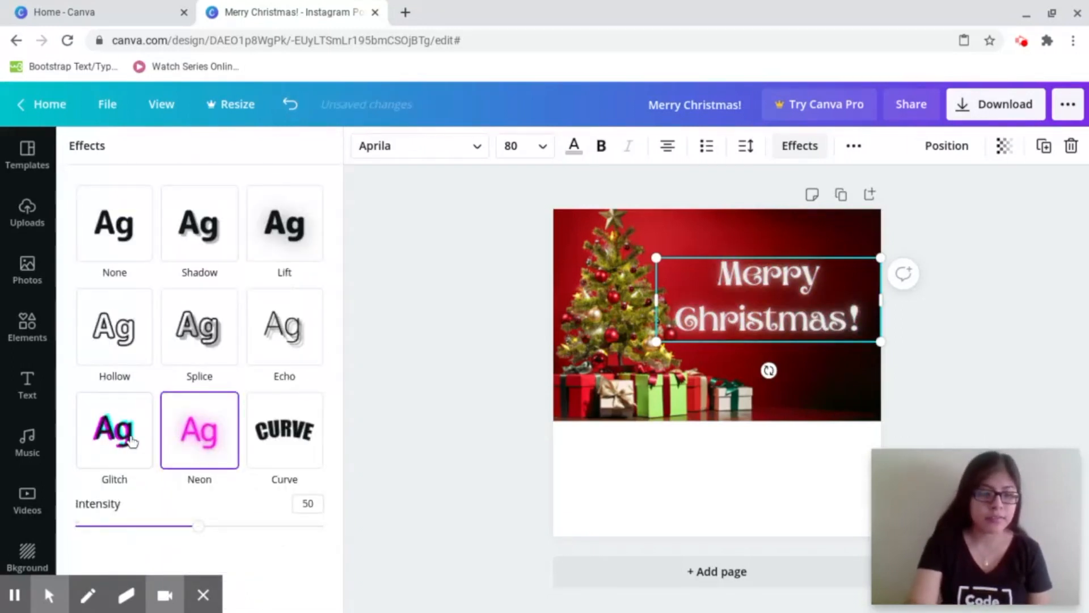
{"action": "key", "text": "ctrl+z"}
{"action": "left_click", "coordinate": [210, 433]}
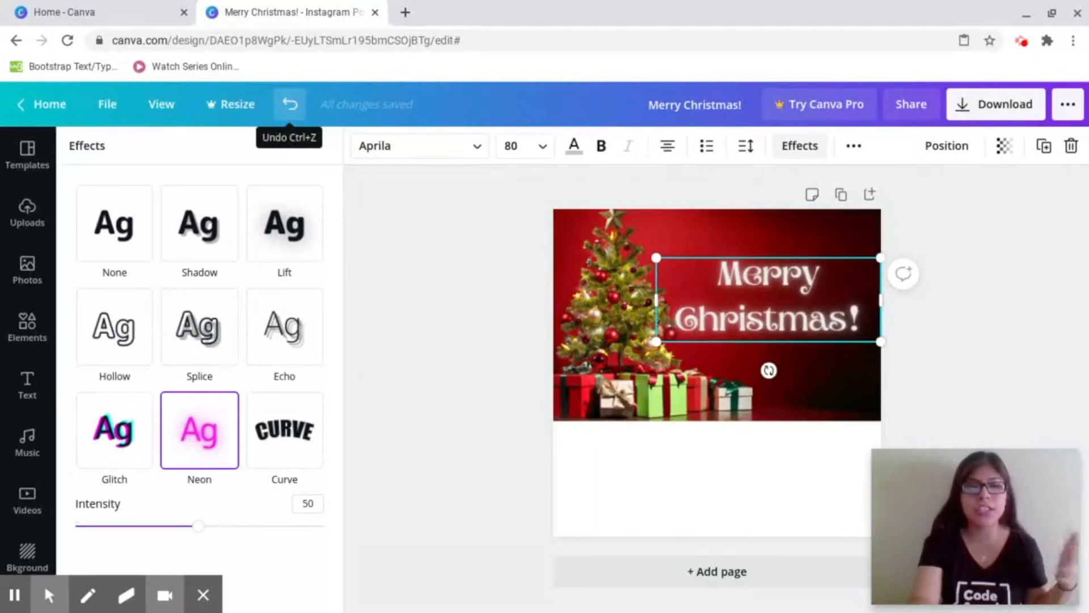
{"action": "left_click", "coordinate": [290, 108]}
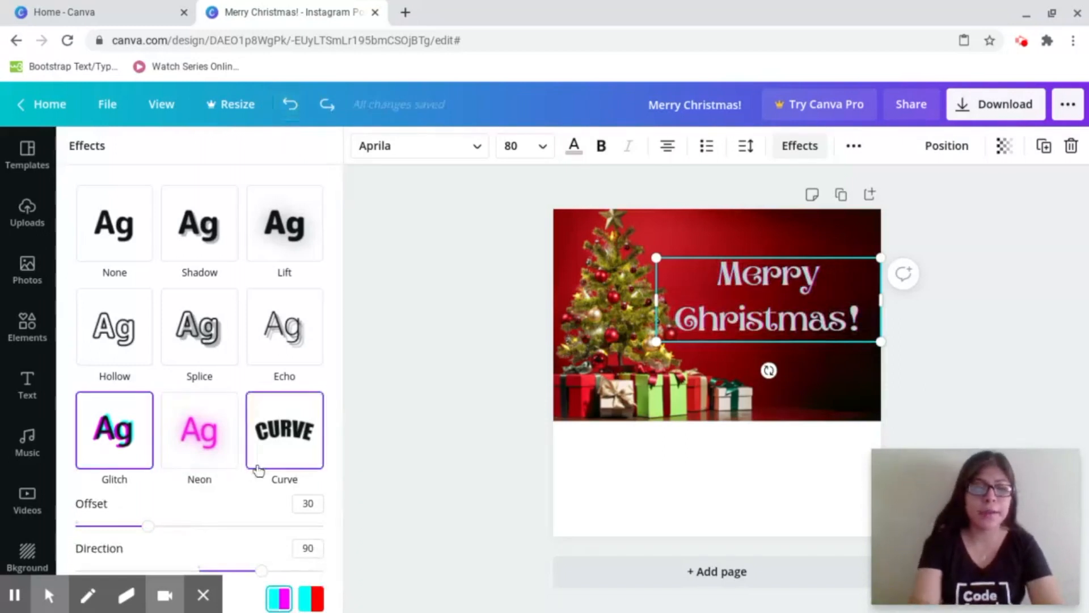
{"action": "scroll", "coordinate": [255, 469], "scroll_direction": "down", "scroll_amount": 1}
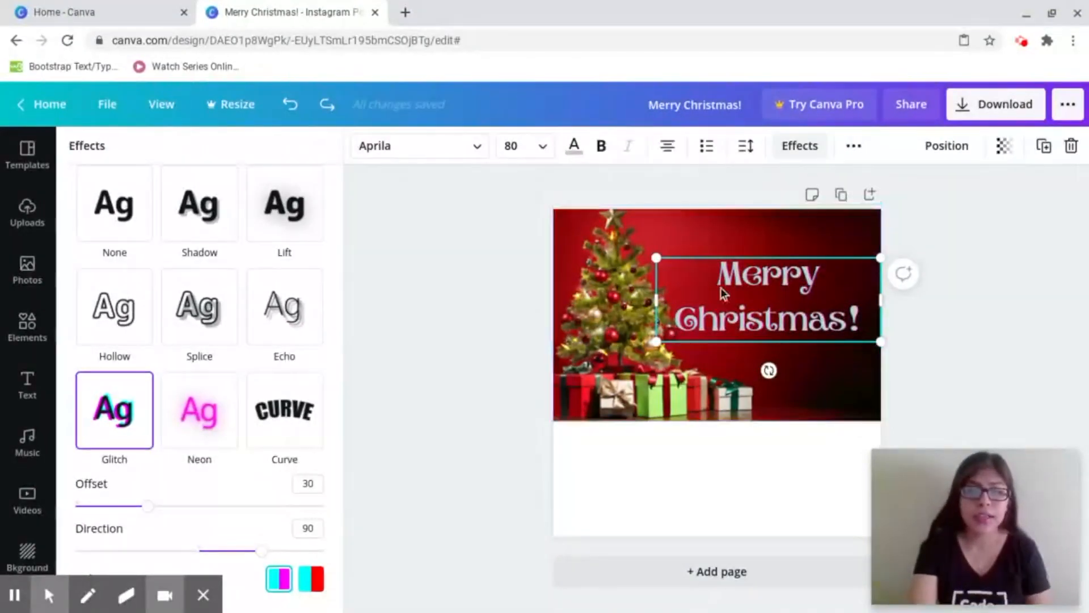
Search the elements library for "christmas" and look through the free and premium graphics
{"action": "left_click", "coordinate": [26, 338]}
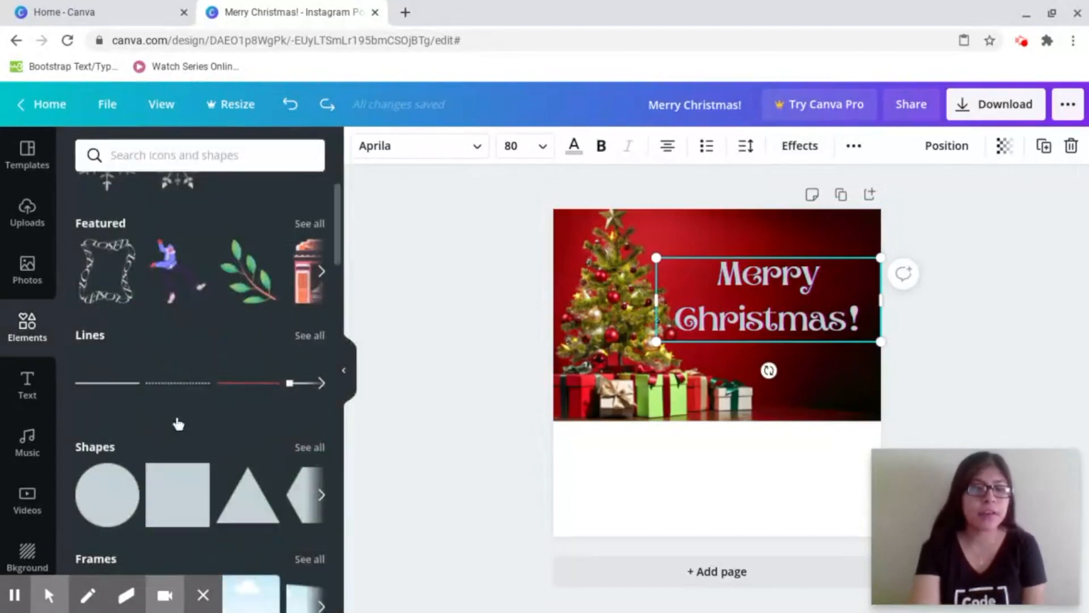
{"action": "left_click", "coordinate": [140, 154]}
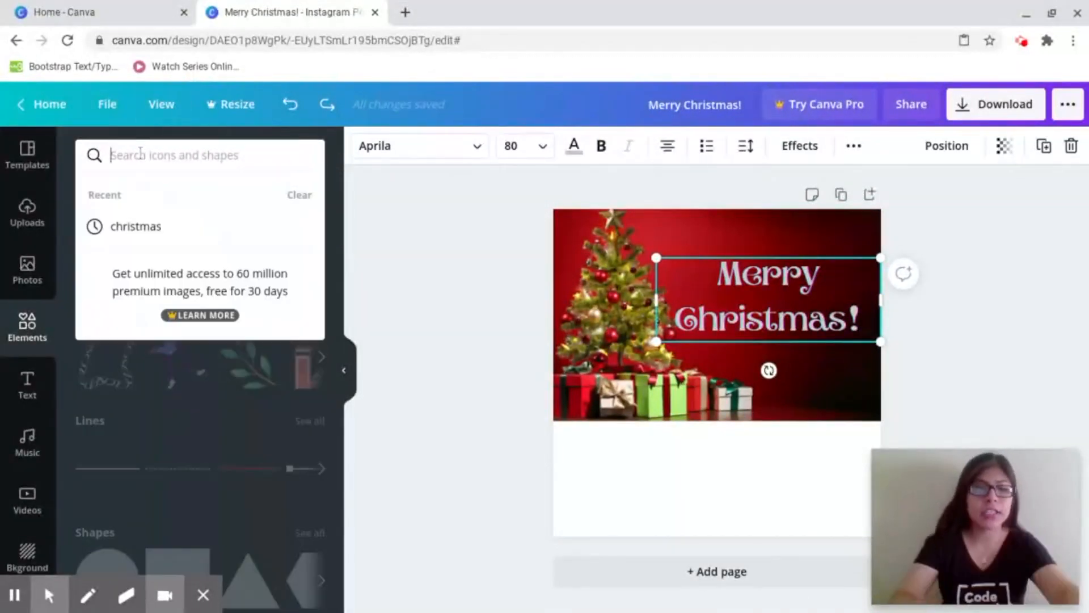
{"action": "left_click", "coordinate": [154, 227]}
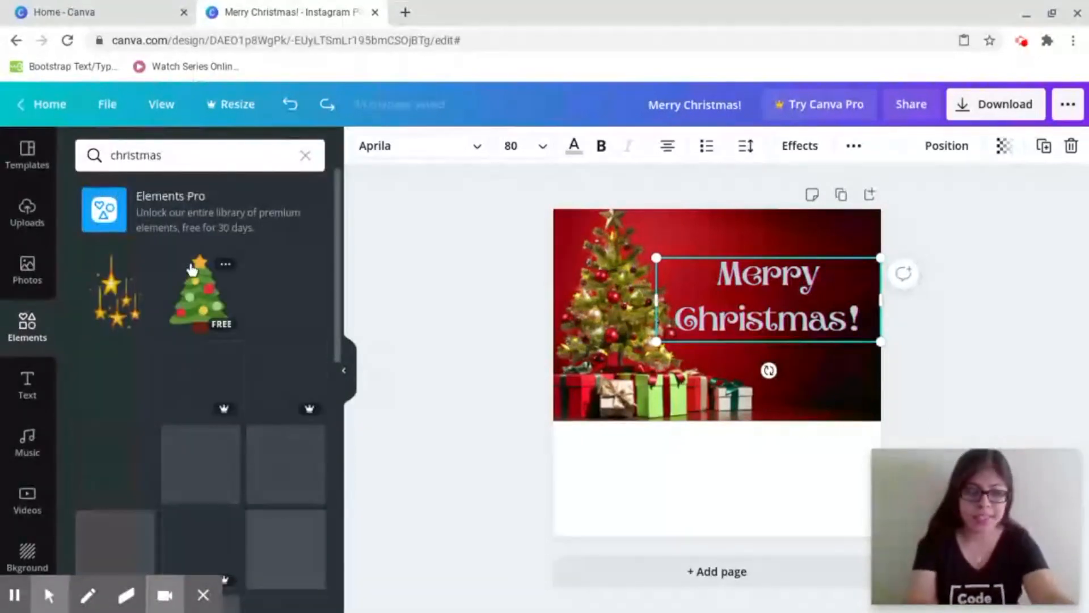
{"action": "scroll", "coordinate": [191, 269], "scroll_direction": "down", "scroll_amount": 1}
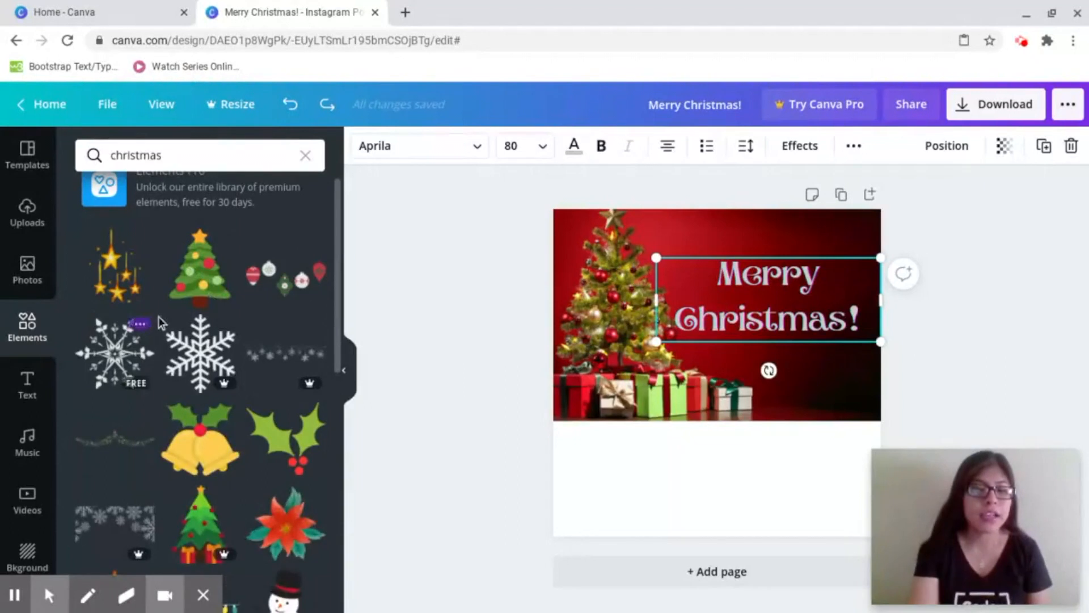
{"action": "scroll", "coordinate": [291, 416], "scroll_direction": "down", "scroll_amount": 1}
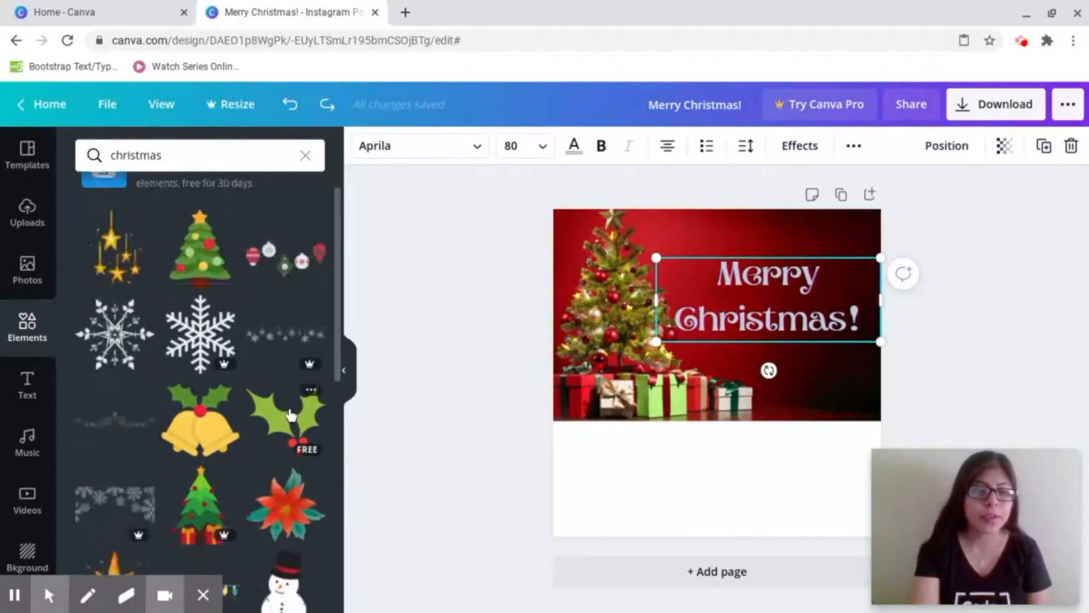
{"action": "scroll", "coordinate": [291, 415], "scroll_direction": "down", "scroll_amount": 2}
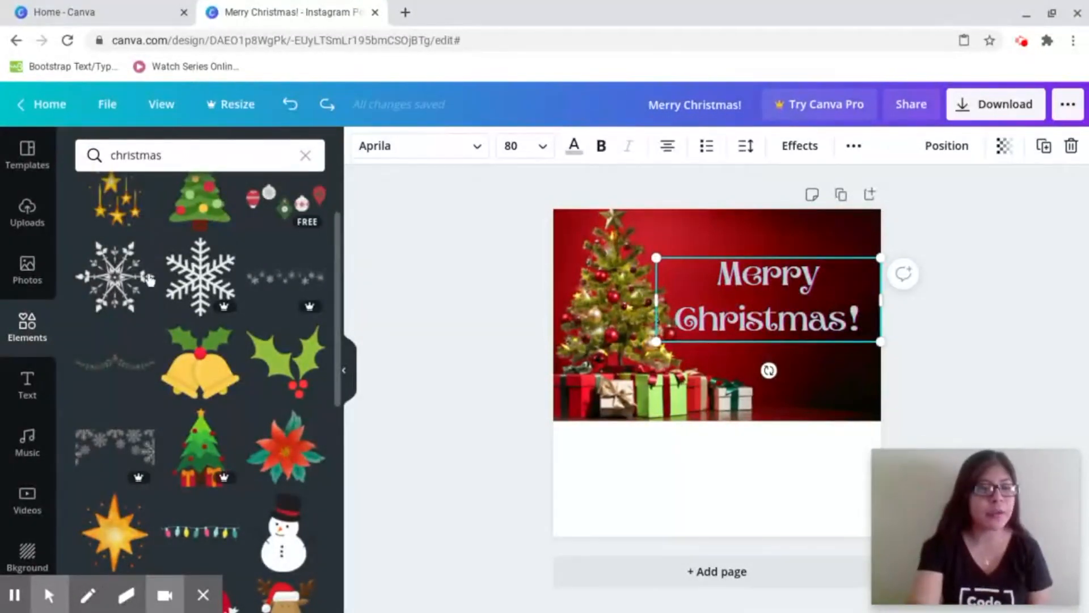
{"action": "scroll", "coordinate": [149, 278], "scroll_direction": "down", "scroll_amount": 6}
{"action": "scroll", "coordinate": [118, 285], "scroll_direction": "up", "scroll_amount": 8}
{"action": "scroll", "coordinate": [118, 286], "scroll_direction": "down", "scroll_amount": 10}
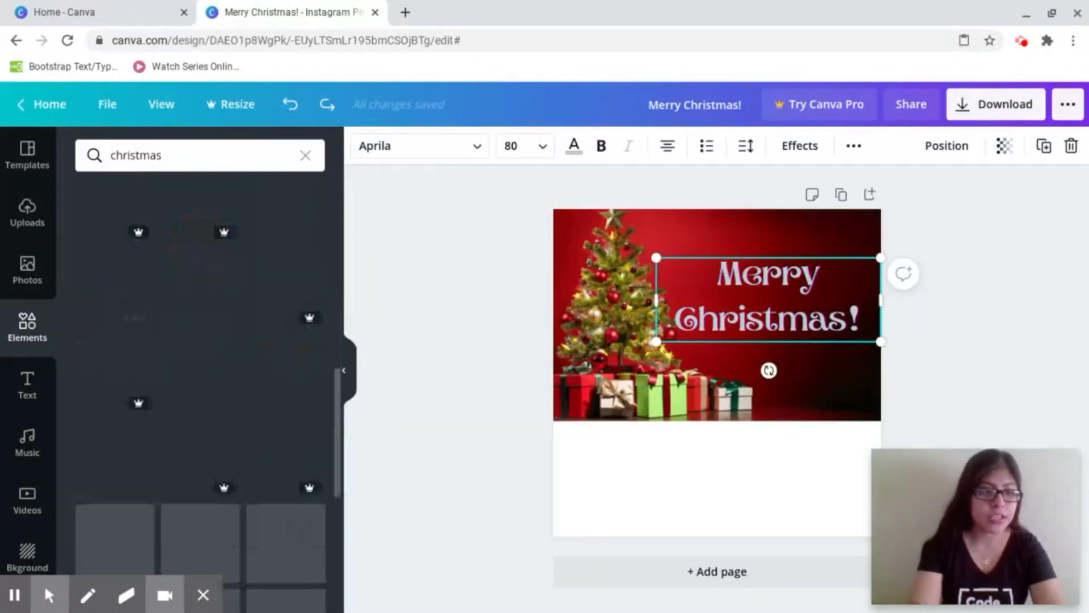
{"action": "scroll", "coordinate": [118, 285], "scroll_direction": "down", "scroll_amount": 6}
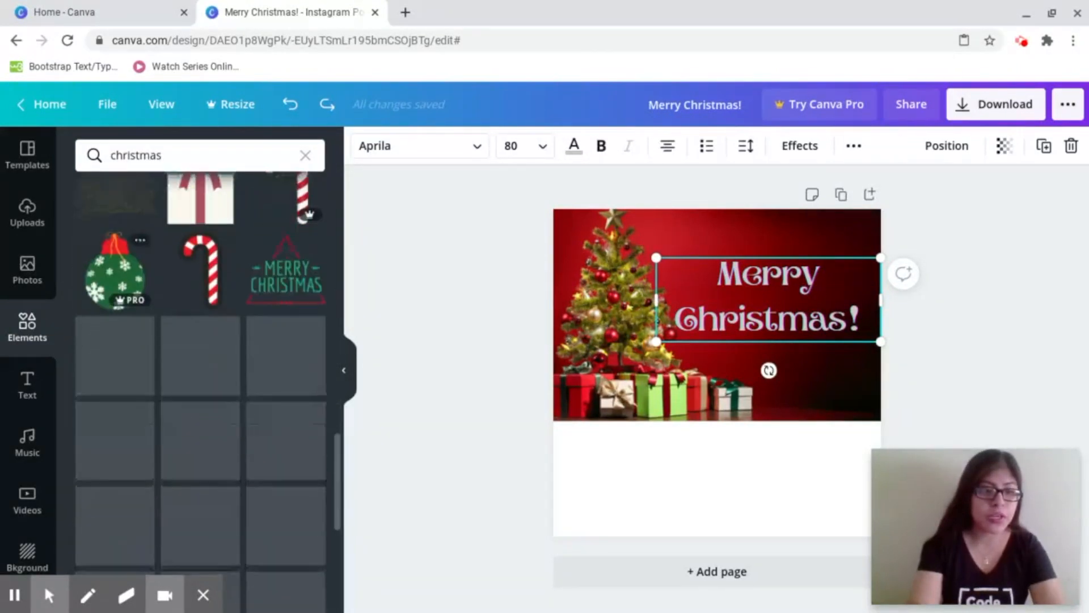
{"action": "scroll", "coordinate": [200, 369], "scroll_direction": "down", "scroll_amount": 2}
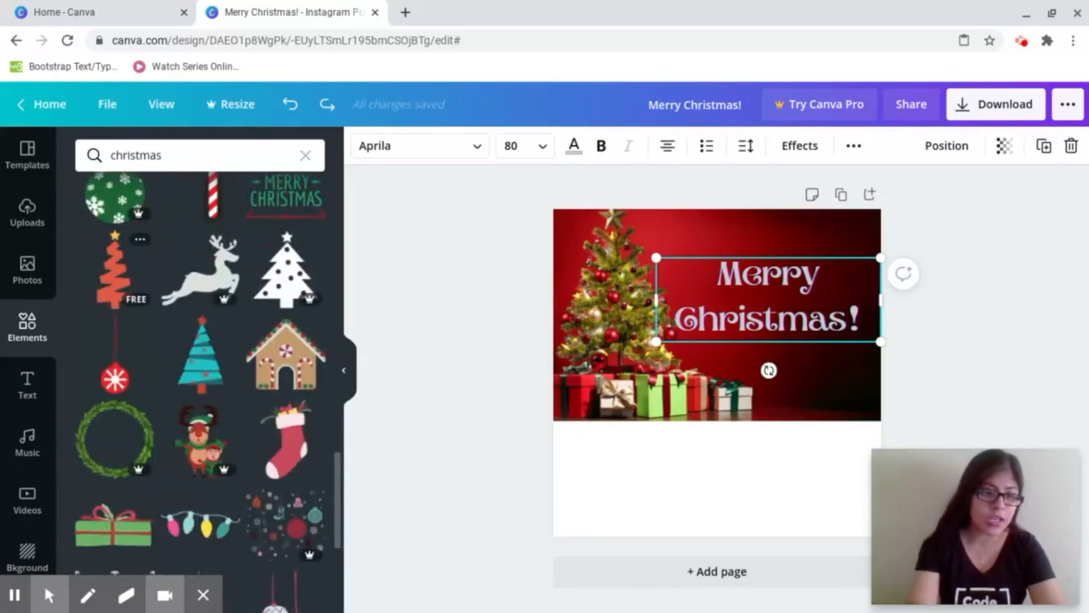
{"action": "scroll", "coordinate": [200, 369], "scroll_direction": "up", "scroll_amount": 10}
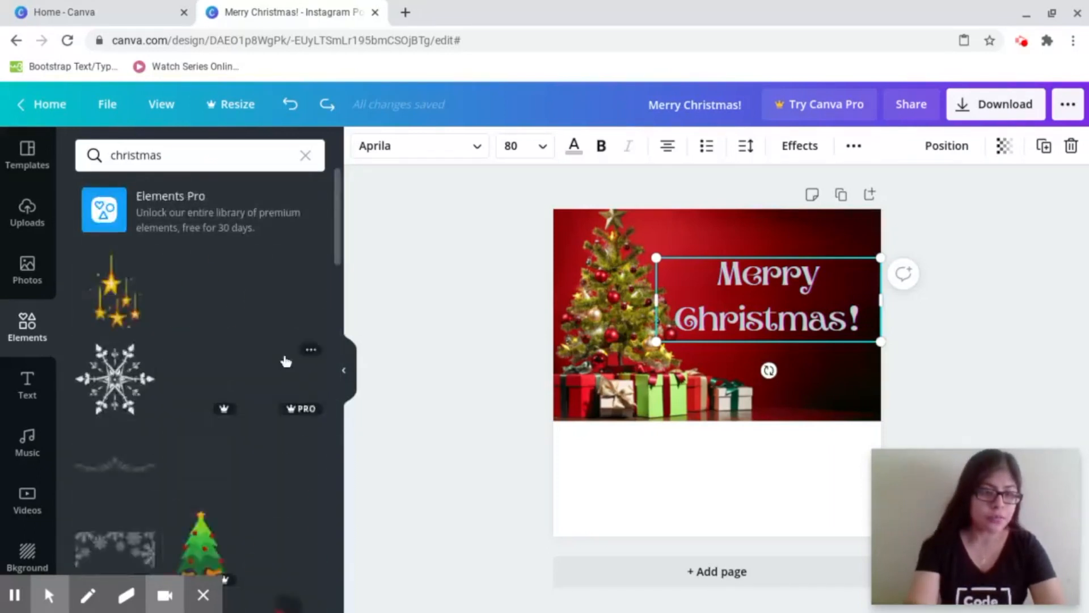
Add the free ornate white snowflake graphic, shrink it and place it just right of the word "Merry"
{"action": "left_click", "coordinate": [112, 407]}
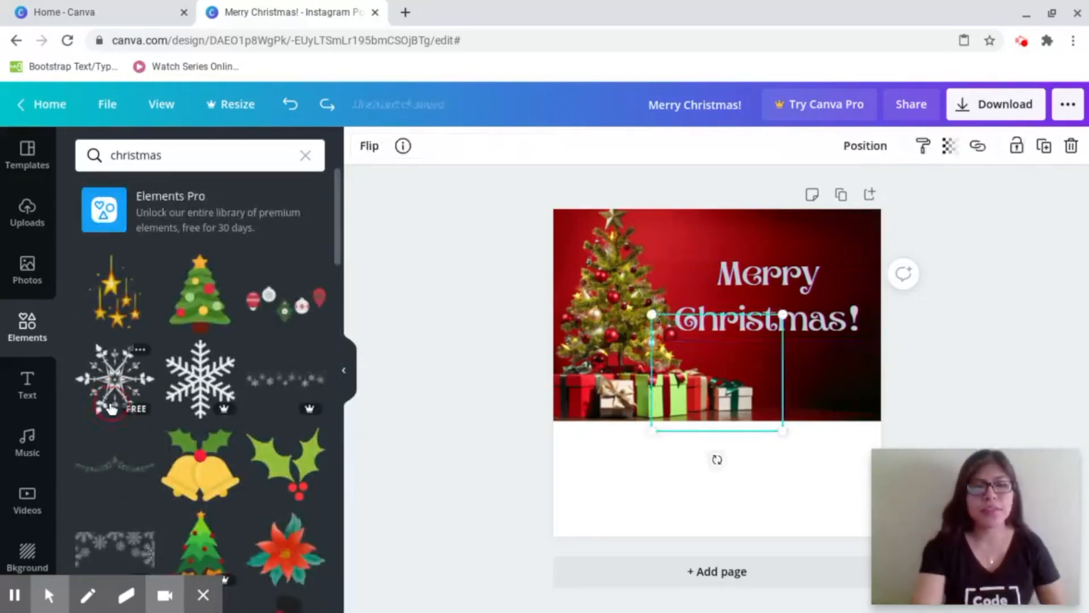
{"action": "left_click_drag", "start_coordinate": [749, 366], "coordinate": [843, 261]}
{"action": "left_click_drag", "start_coordinate": [878, 214], "coordinate": [823, 270]}
{"action": "left_click_drag", "start_coordinate": [779, 314], "coordinate": [845, 286]}
{"action": "left_click_drag", "start_coordinate": [891, 242], "coordinate": [858, 275]}
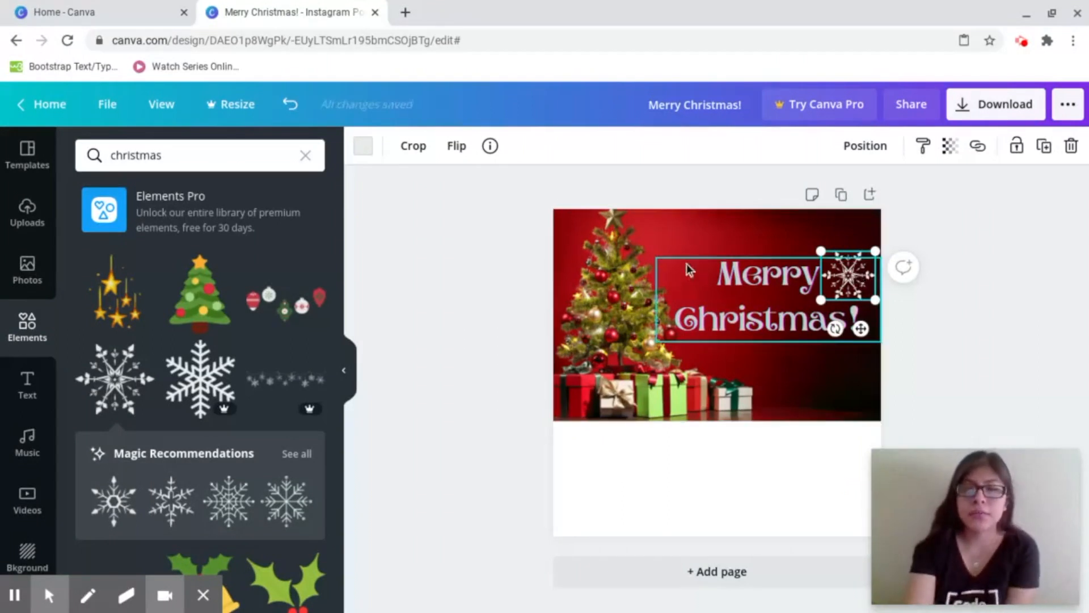
Duplicate the snowflake and place the copy just left of the word "Merry"
{"action": "double_click", "coordinate": [851, 288]}
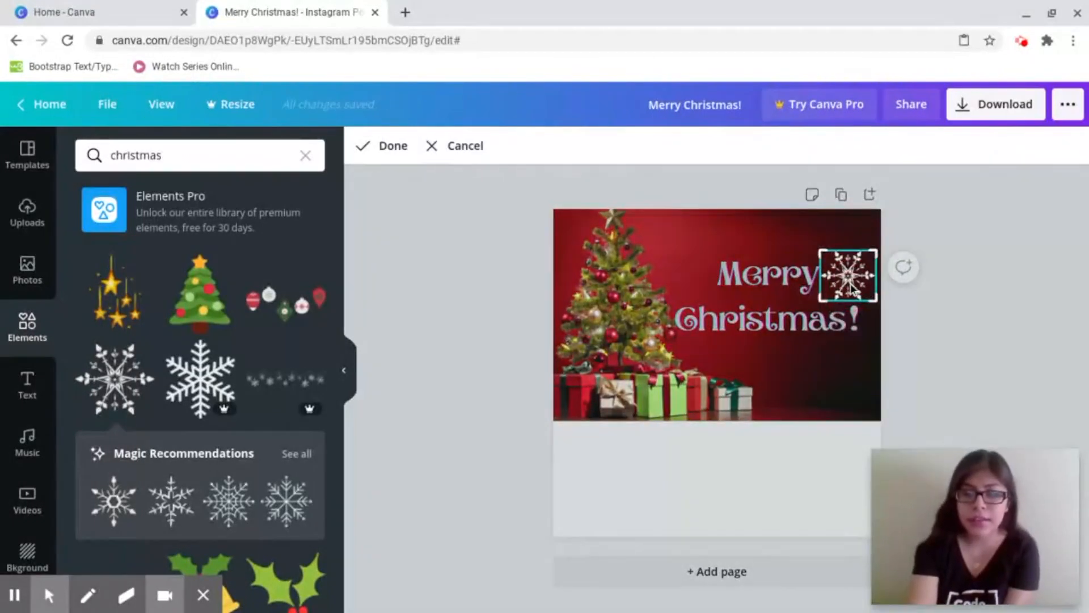
{"action": "right_click", "coordinate": [846, 275]}
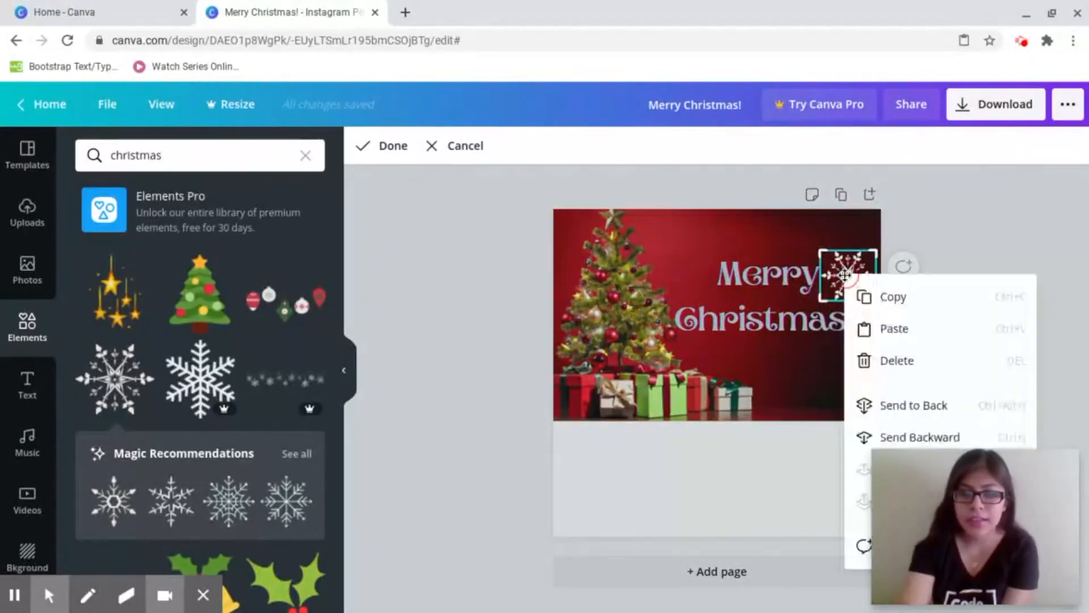
{"action": "left_click", "coordinate": [877, 300]}
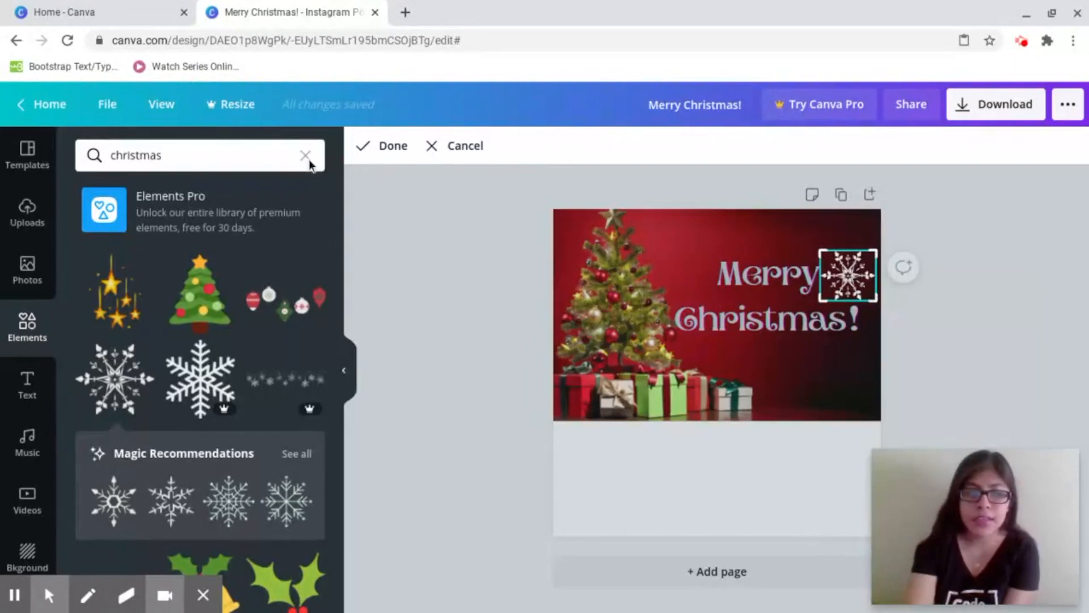
{"action": "left_click", "coordinate": [450, 149]}
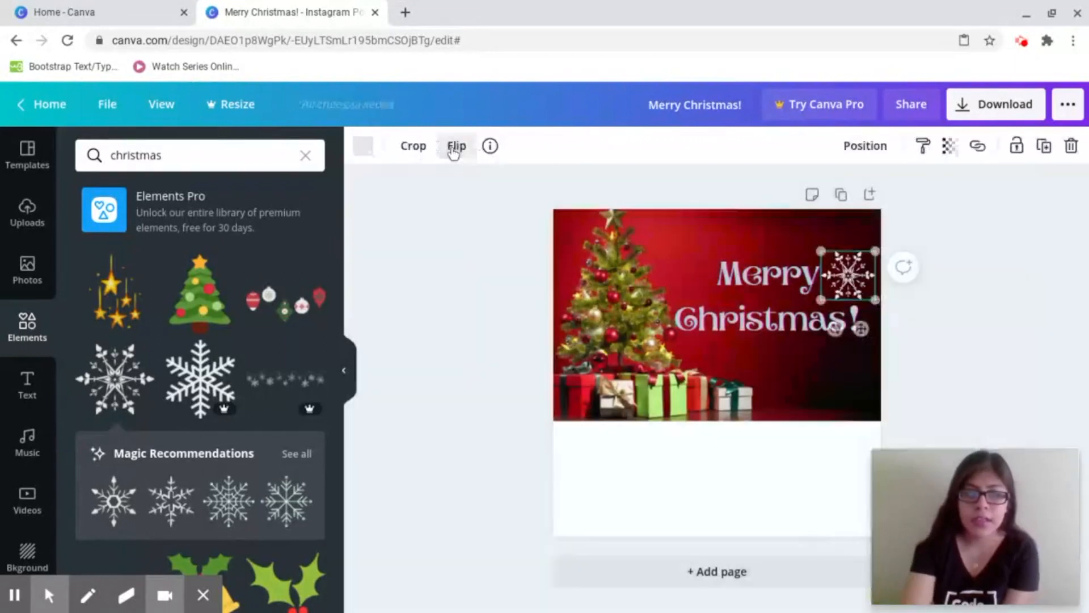
{"action": "right_click", "coordinate": [692, 264]}
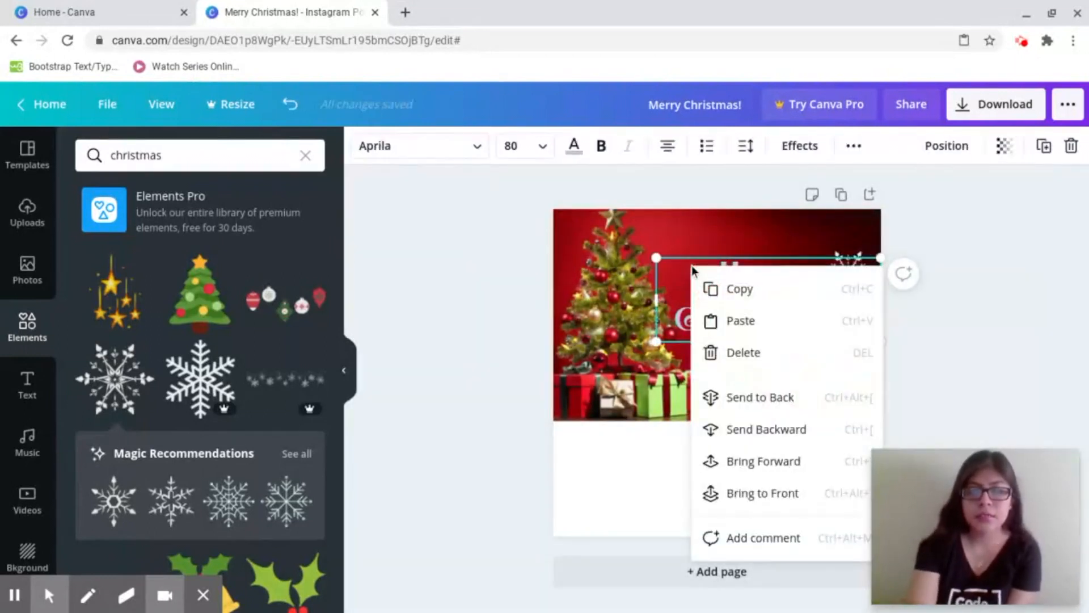
{"action": "left_click", "coordinate": [741, 321]}
{"action": "left_click_drag", "start_coordinate": [837, 302], "coordinate": [711, 299]}
{"action": "left_click", "coordinate": [945, 306]}
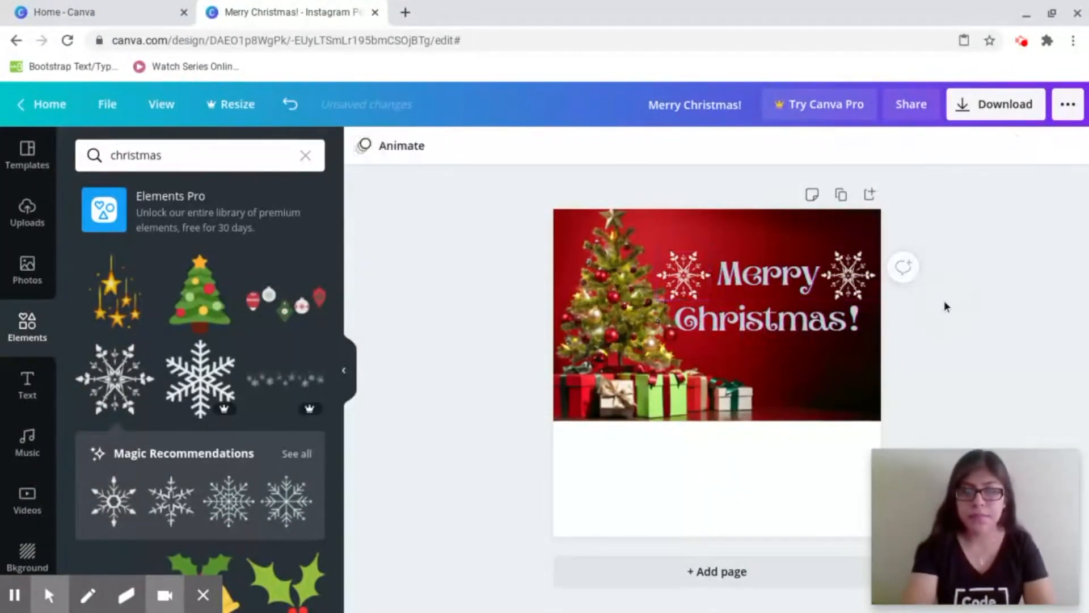
Find the free white dog in a green elf outfit among the Christmas graphics and place it in the photo's lower right corner
{"action": "scroll", "coordinate": [181, 301], "scroll_direction": "down", "scroll_amount": 6}
{"action": "scroll", "coordinate": [177, 296], "scroll_direction": "down", "scroll_amount": 5}
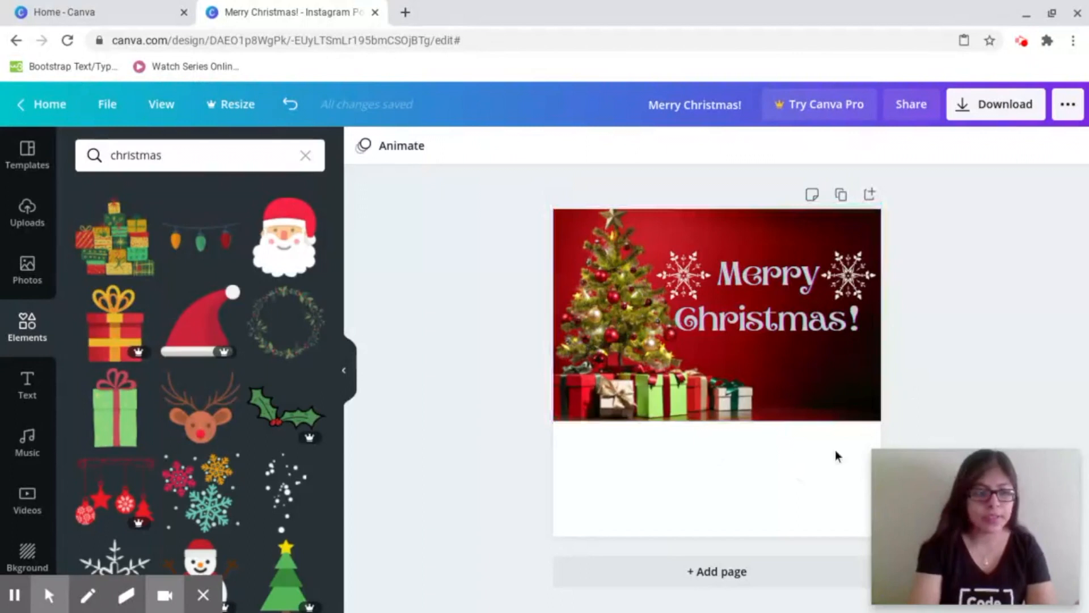
{"action": "scroll", "coordinate": [303, 468], "scroll_direction": "down", "scroll_amount": 9}
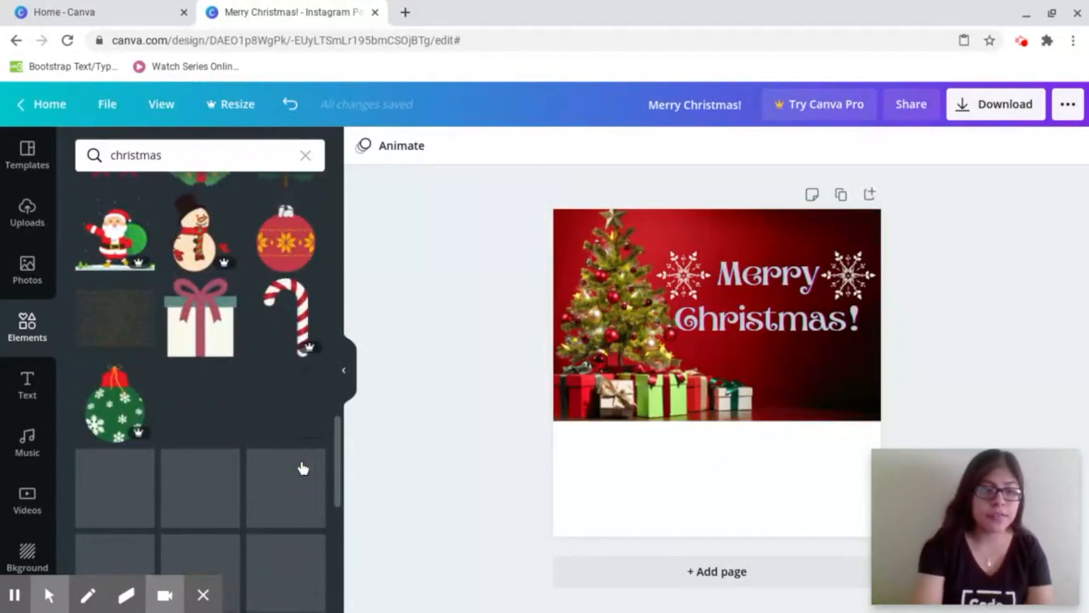
{"action": "scroll", "coordinate": [284, 349], "scroll_direction": "down", "scroll_amount": 9}
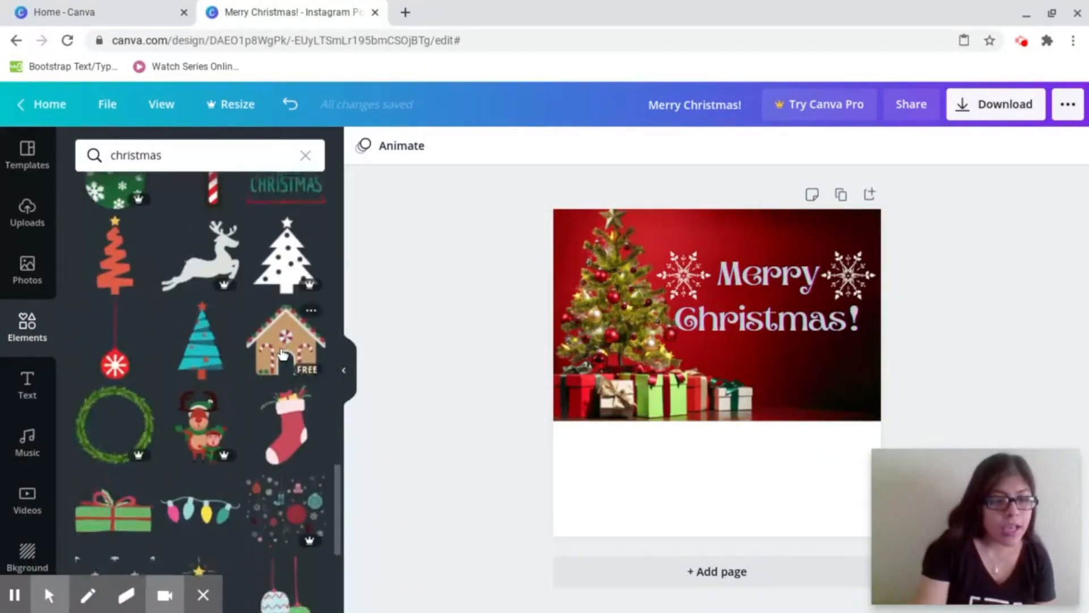
{"action": "scroll", "coordinate": [282, 353], "scroll_direction": "down", "scroll_amount": 10}
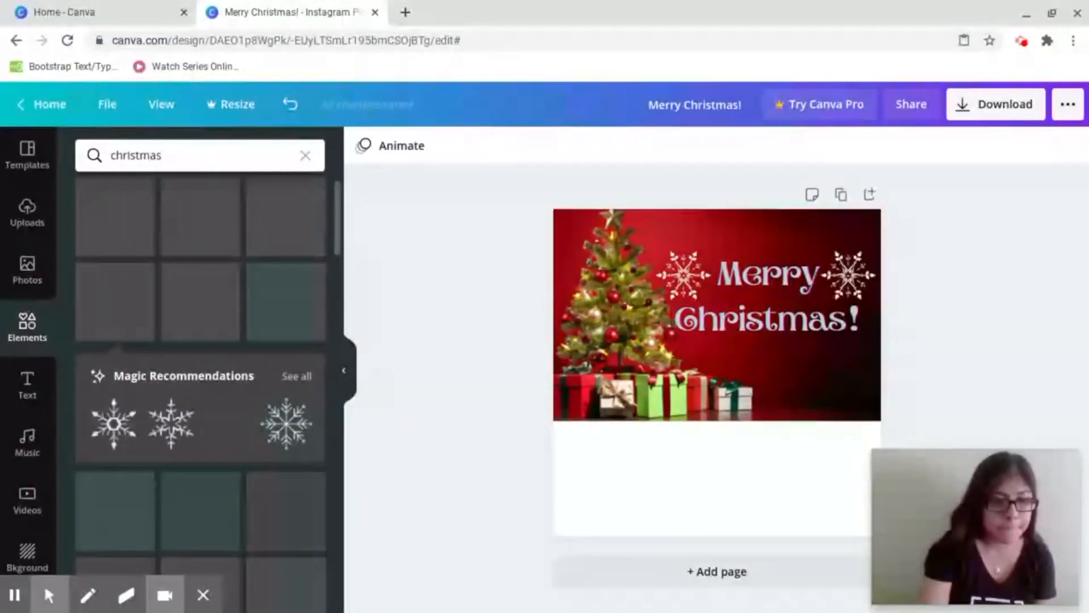
{"action": "scroll", "coordinate": [283, 352], "scroll_direction": "down", "scroll_amount": 10}
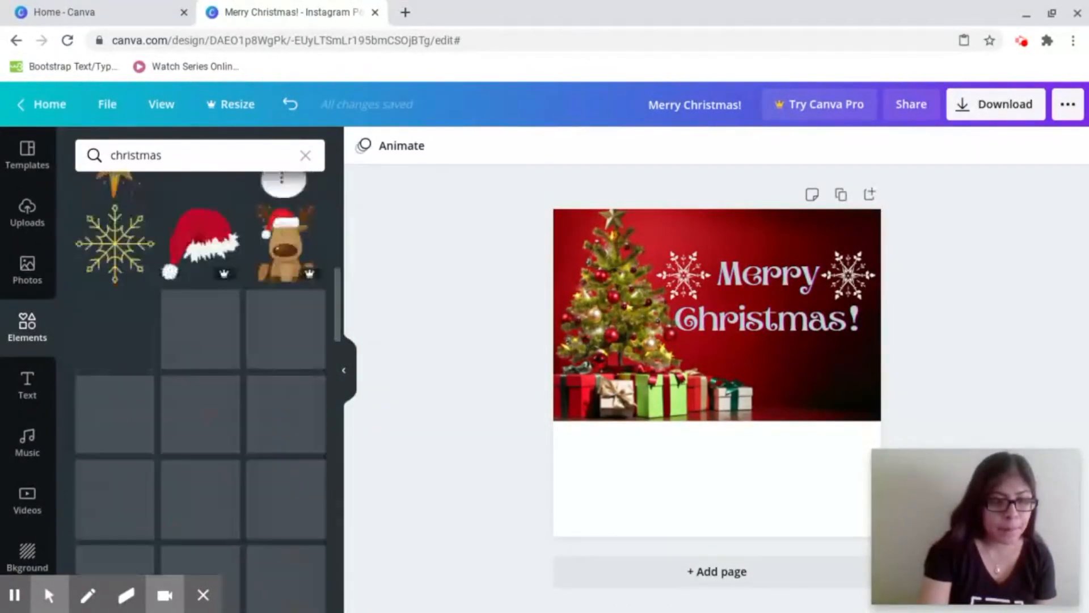
{"action": "scroll", "coordinate": [200, 388], "scroll_direction": "down", "scroll_amount": 5}
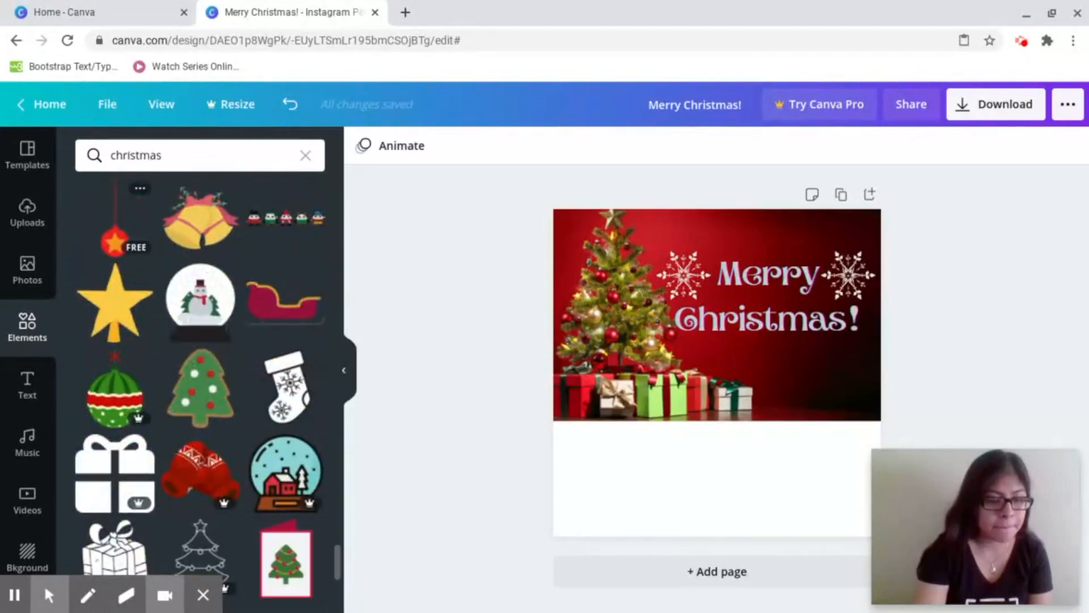
{"action": "scroll", "coordinate": [199, 391], "scroll_direction": "down", "scroll_amount": 6}
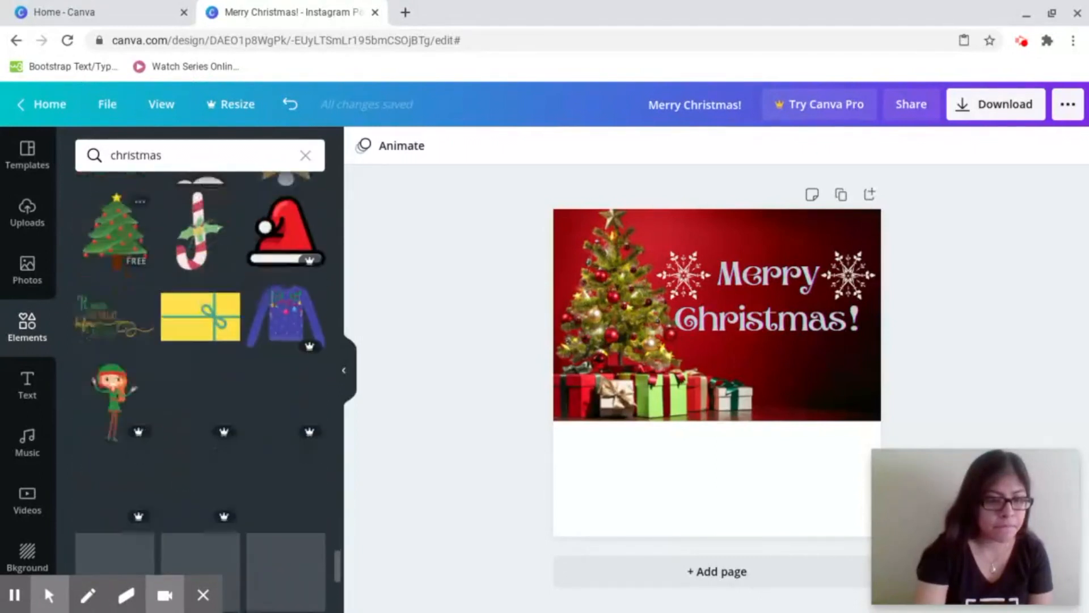
{"action": "scroll", "coordinate": [199, 391], "scroll_direction": "down", "scroll_amount": 6}
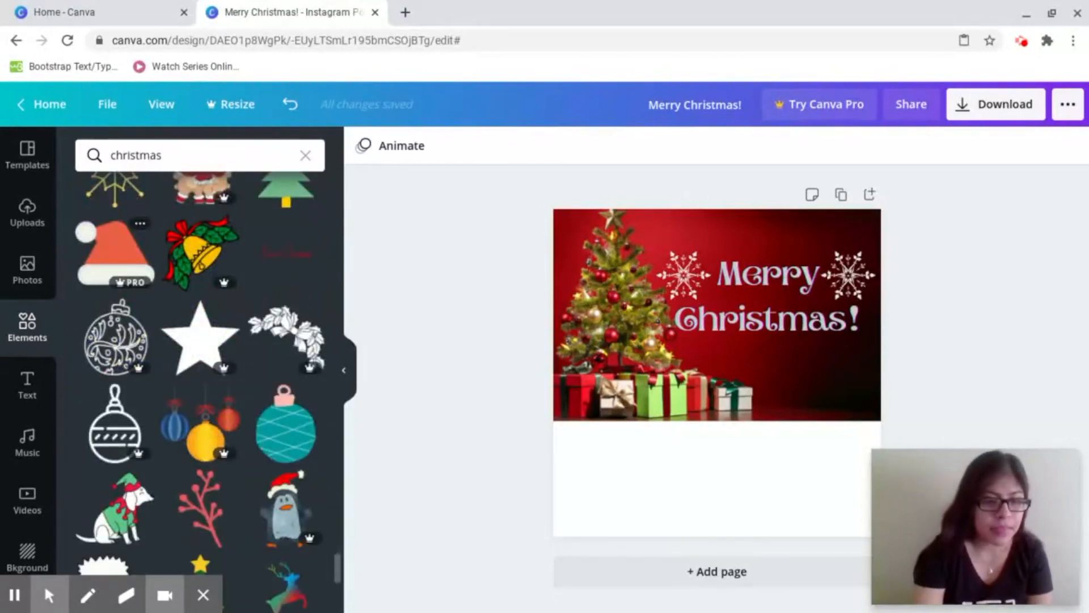
{"action": "scroll", "coordinate": [171, 369], "scroll_direction": "down", "scroll_amount": 5}
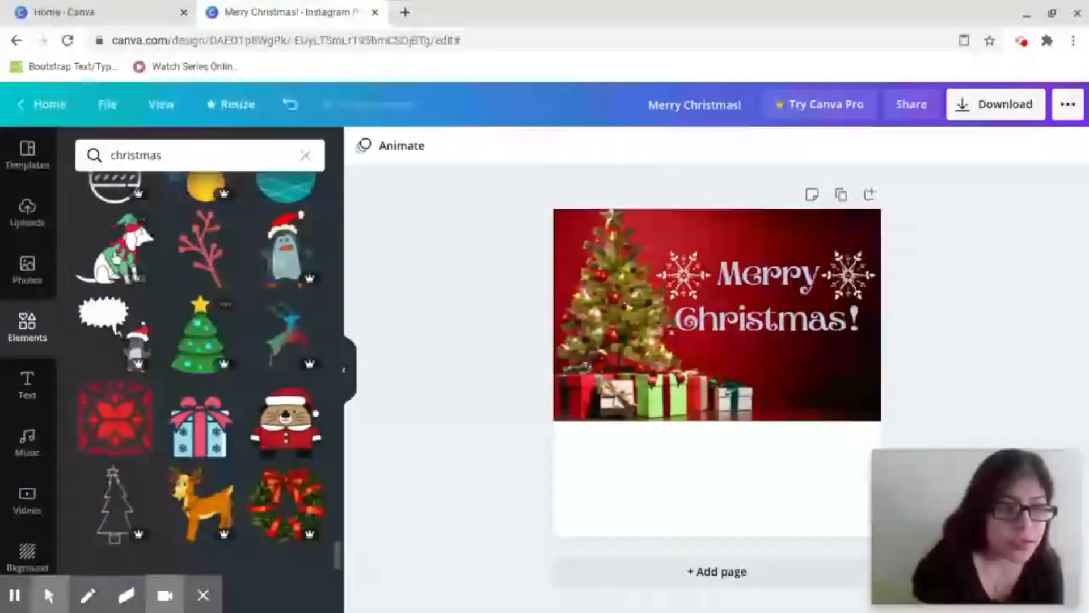
{"action": "left_click", "coordinate": [116, 257]}
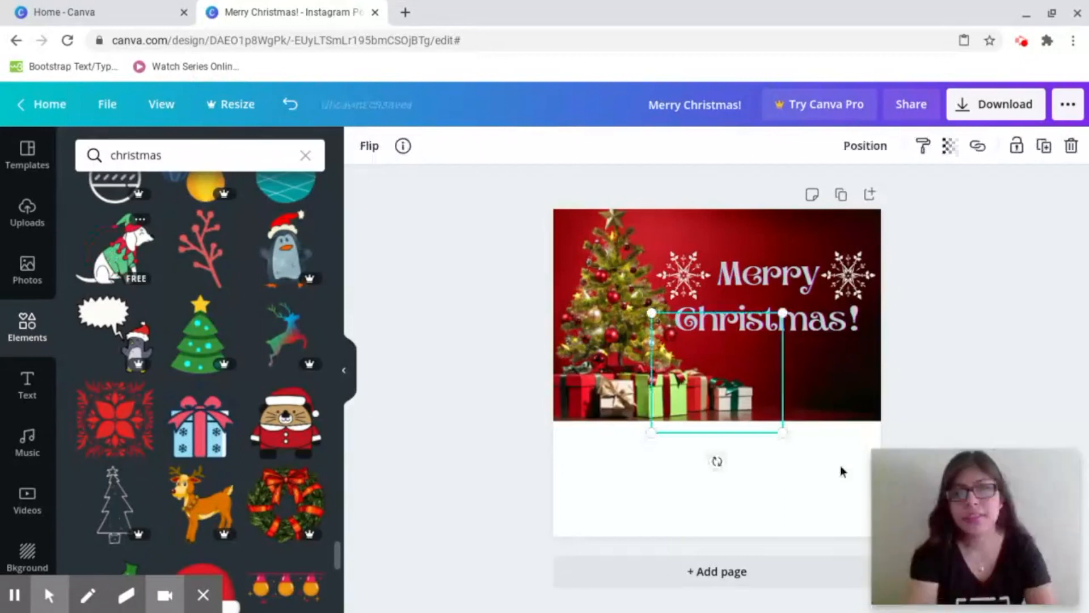
{"action": "left_click_drag", "start_coordinate": [737, 376], "coordinate": [824, 366]}
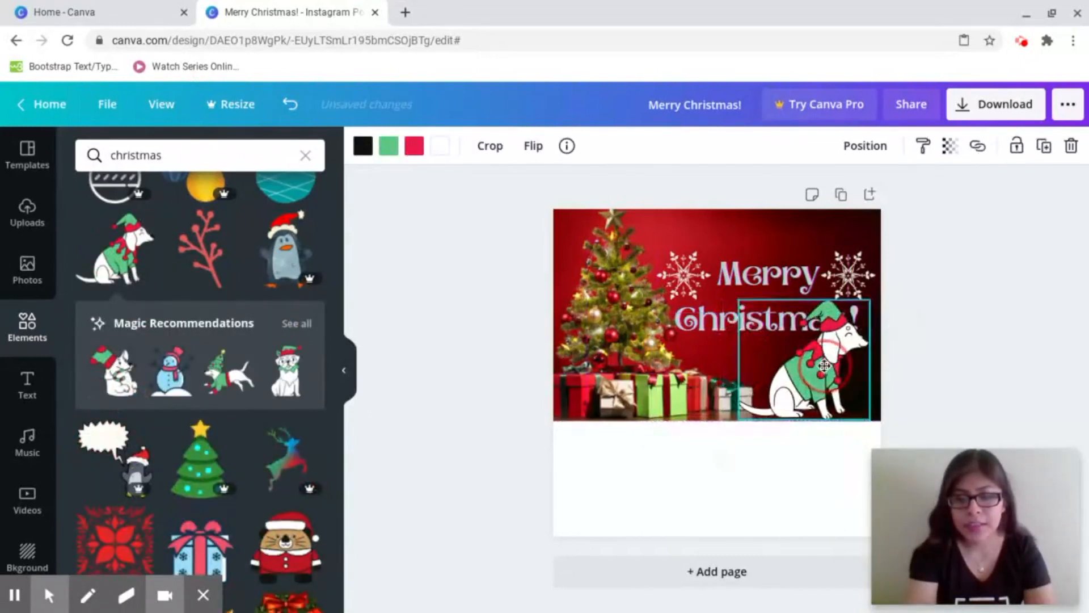
Flip the dog horizontally, shrink it and position it below the greeting, beside the presents
{"action": "left_click", "coordinate": [532, 146]}
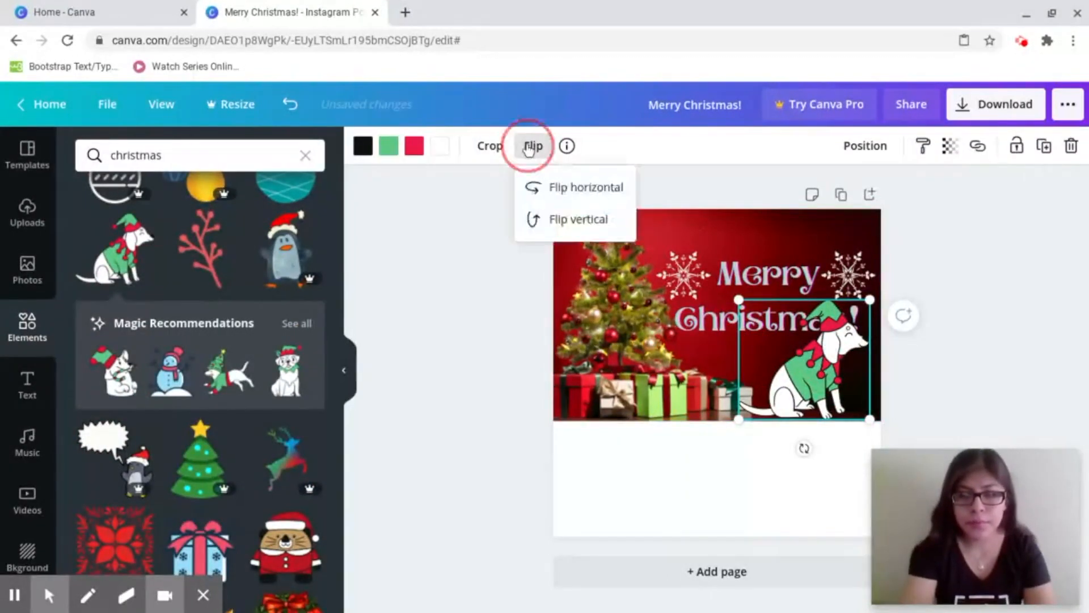
{"action": "left_click", "coordinate": [568, 188]}
{"action": "left_click_drag", "start_coordinate": [870, 301], "coordinate": [845, 342]}
{"action": "left_click_drag", "start_coordinate": [779, 384], "coordinate": [799, 386]}
Add a text box reading "Feliz Naviad" just below the photo and widen it so the text fits on one line
{"action": "left_click", "coordinate": [805, 447]}
{"action": "key", "text": "t"}
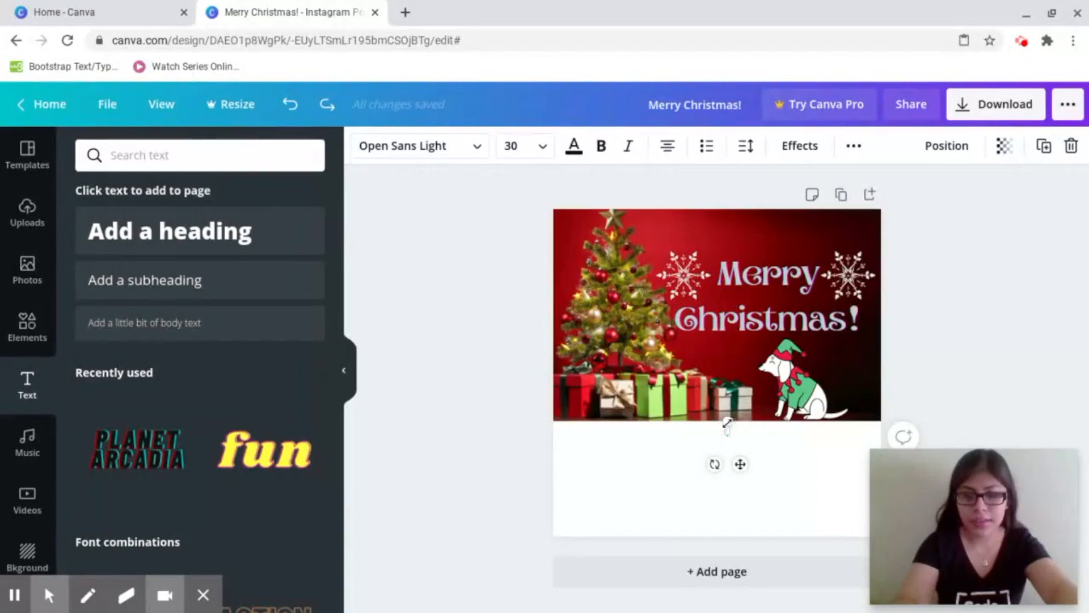
{"action": "left_click_drag", "start_coordinate": [727, 428], "coordinate": [746, 430]}
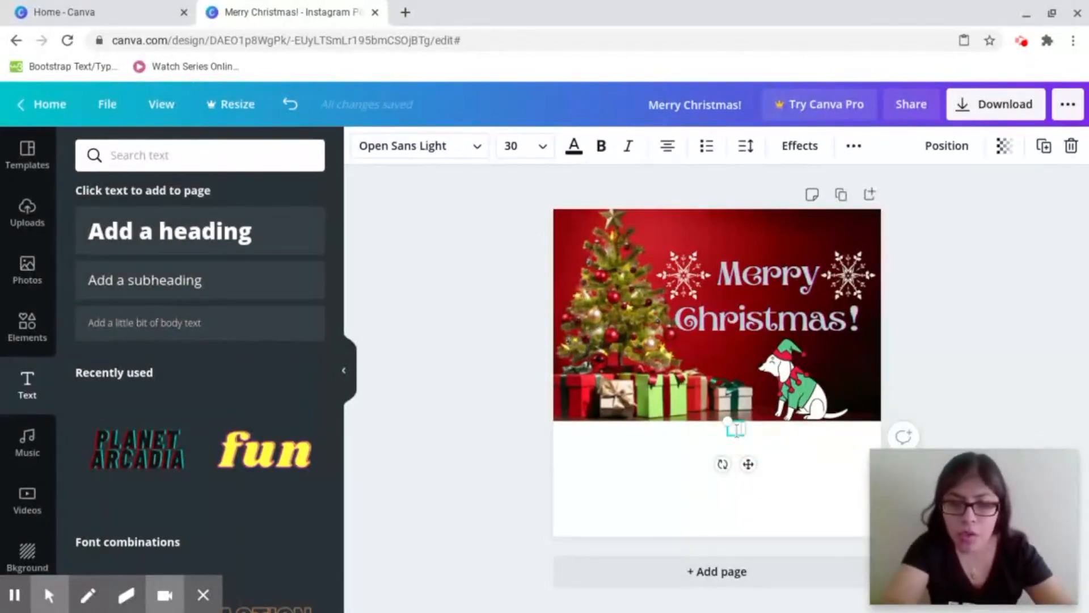
{"action": "type", "text": "Fel"}
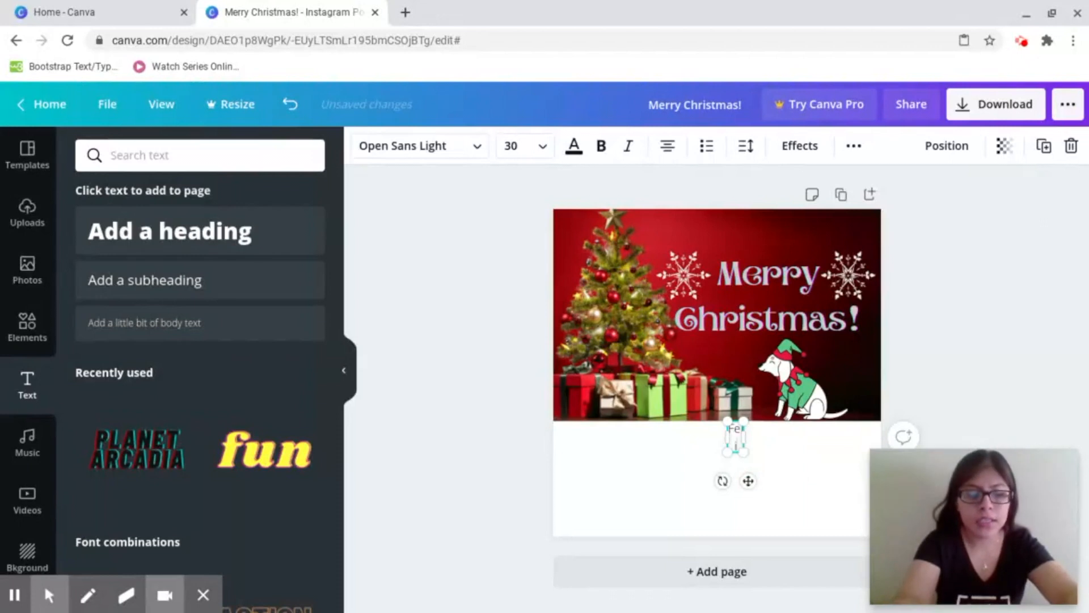
{"action": "type", "text": "iz Navidad"}
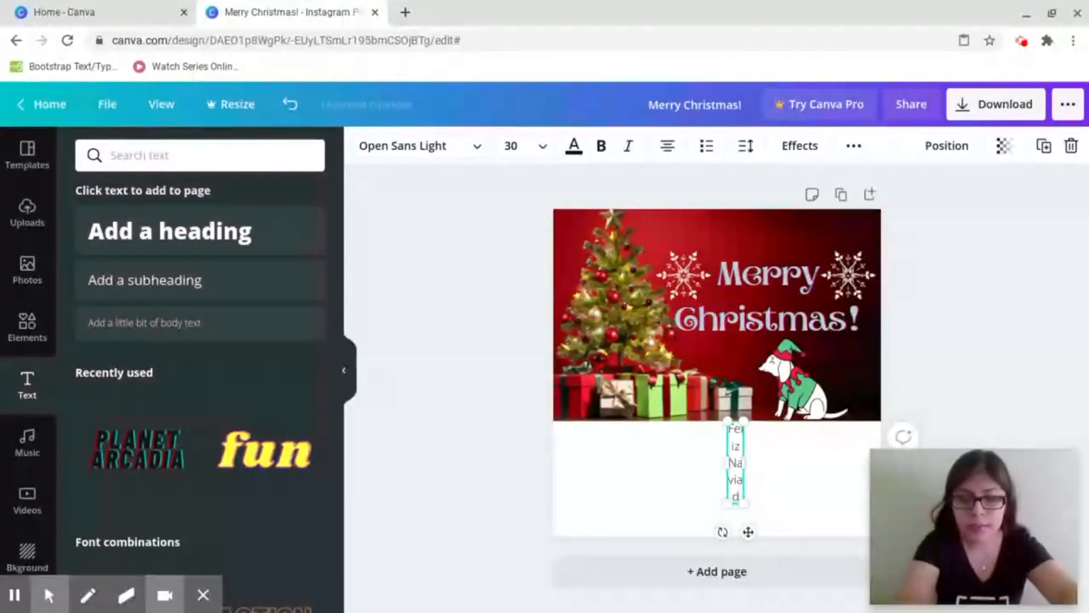
{"action": "left_click_drag", "start_coordinate": [727, 463], "coordinate": [658, 455]}
{"action": "left_click_drag", "start_coordinate": [754, 430], "coordinate": [770, 430]}
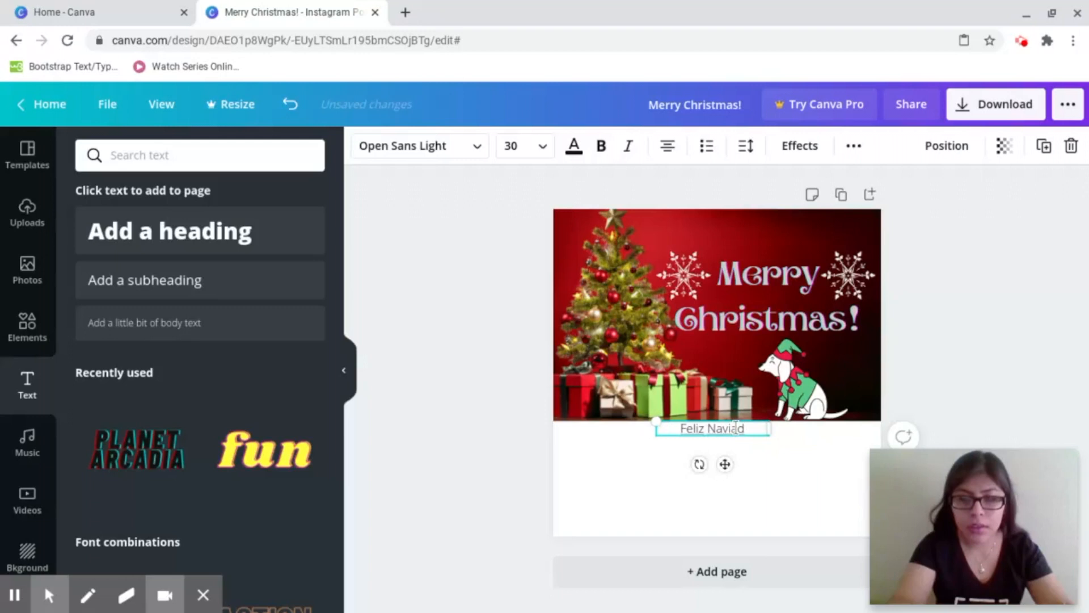
Set the font size of the "Feliz Naviad" text to 40 and deselect everything
{"action": "double_click", "coordinate": [735, 427]}
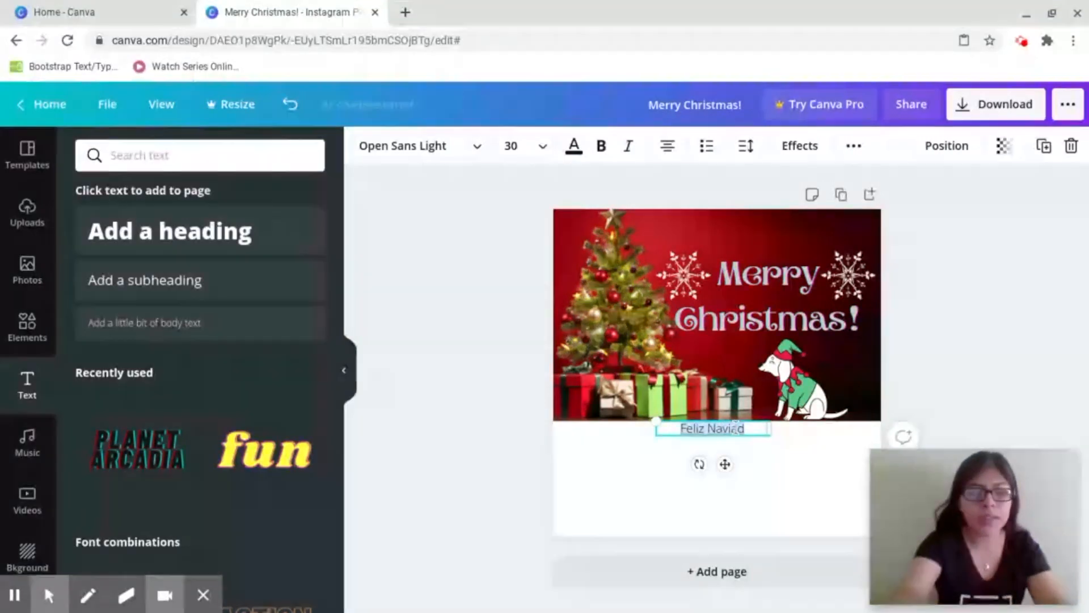
{"action": "left_click", "coordinate": [539, 146]}
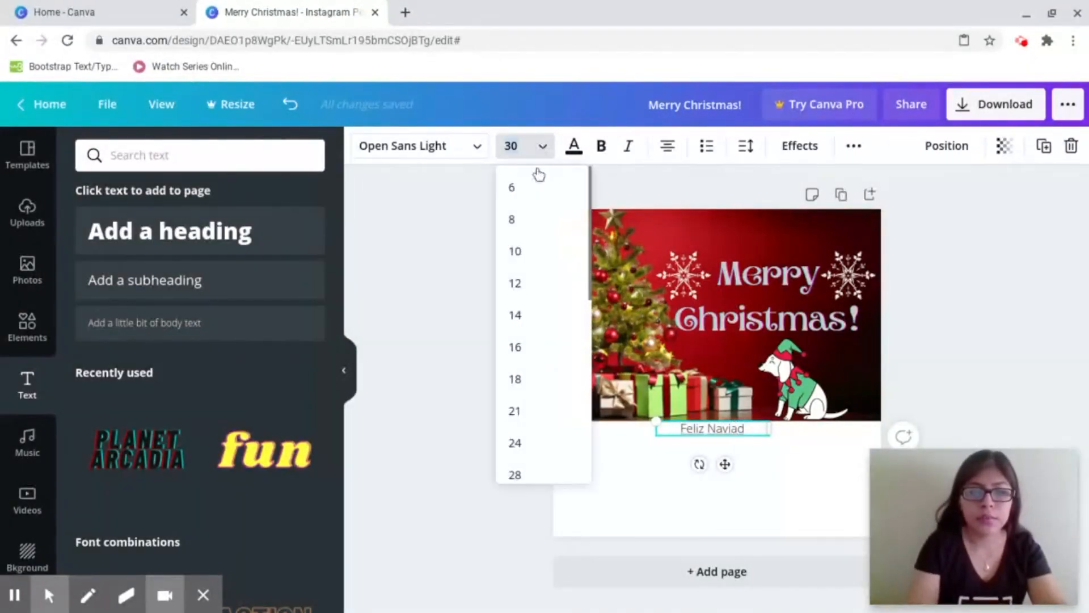
{"action": "type", "text": "40"}
{"action": "key", "text": "Return"}
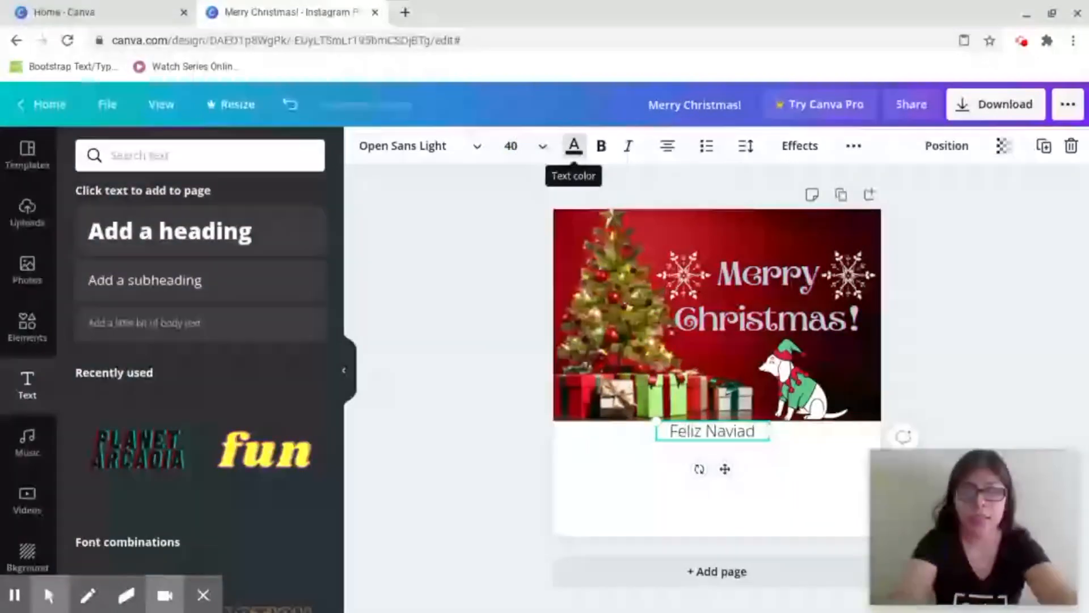
{"action": "left_click", "coordinate": [638, 224]}
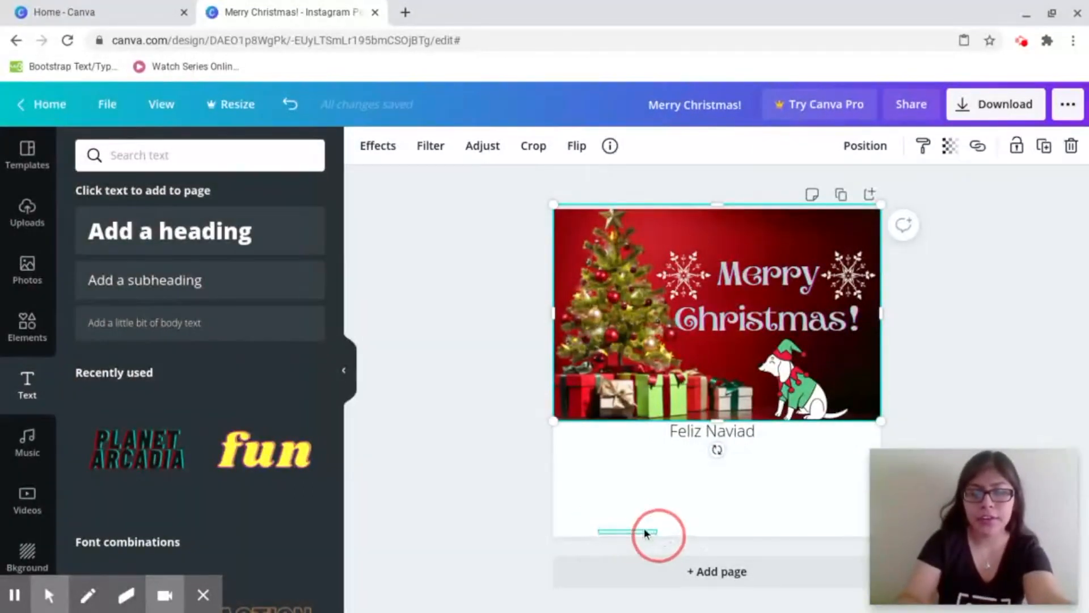
{"action": "left_click", "coordinate": [622, 527]}
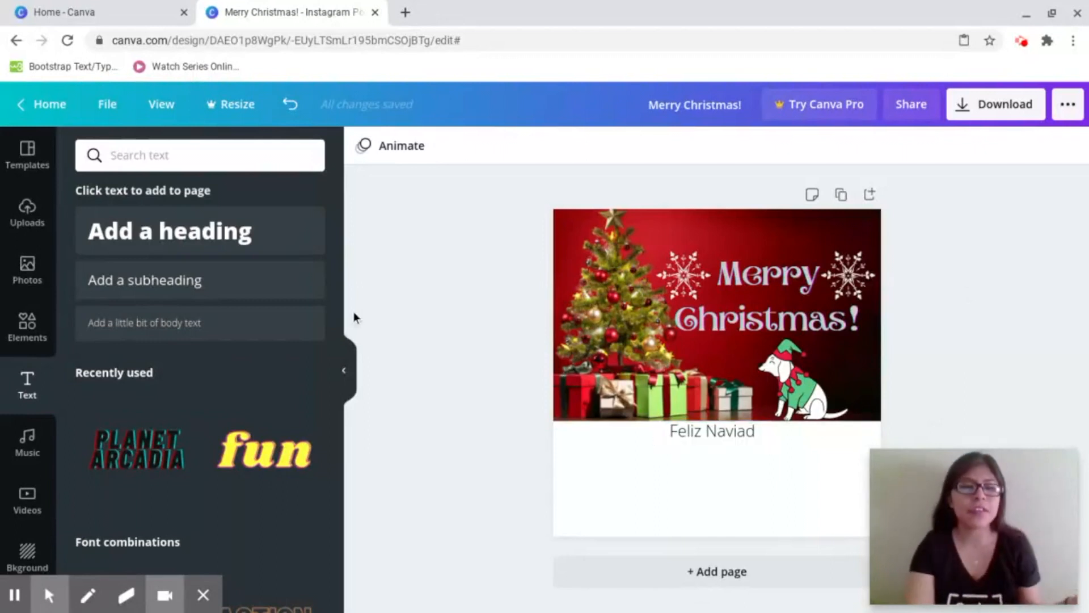
Look through the Christmas stock photos, the suggested templates and the uploads
{"action": "left_click", "coordinate": [32, 274]}
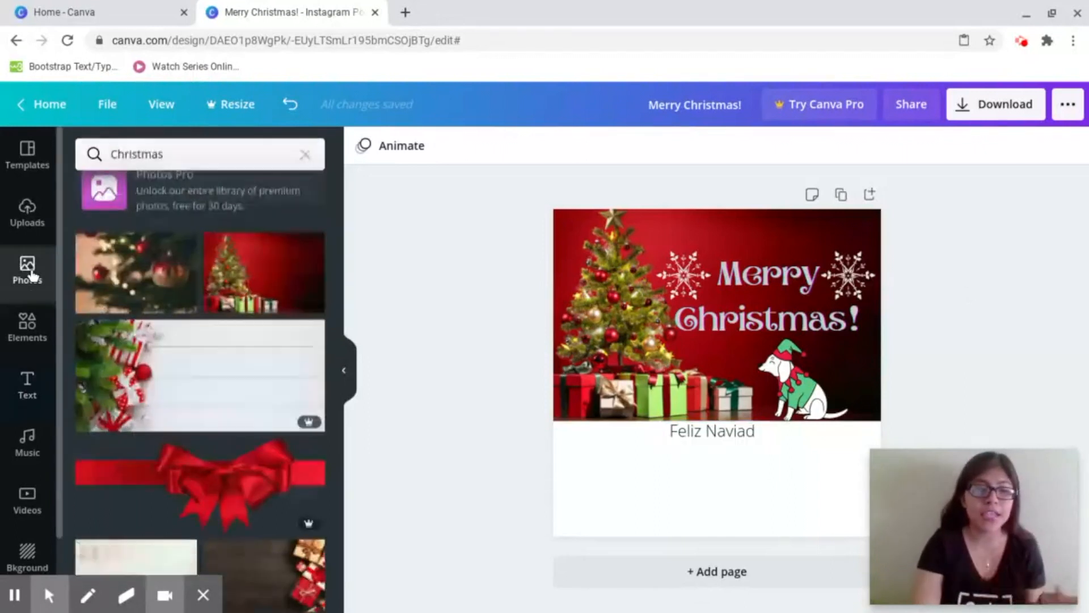
{"action": "scroll", "coordinate": [210, 325], "scroll_direction": "down", "scroll_amount": 4}
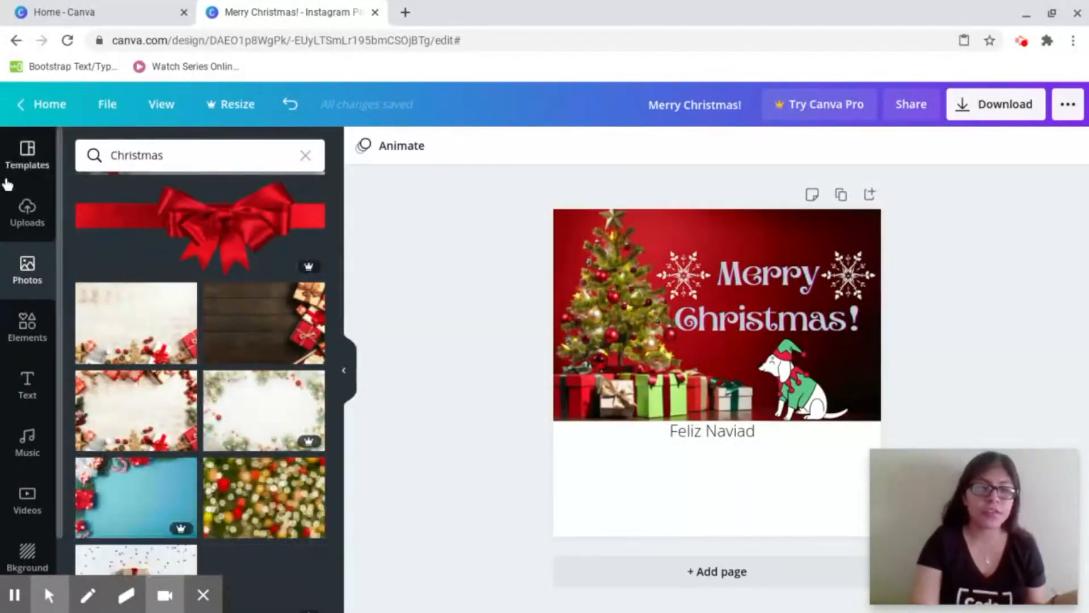
{"action": "left_click", "coordinate": [8, 155]}
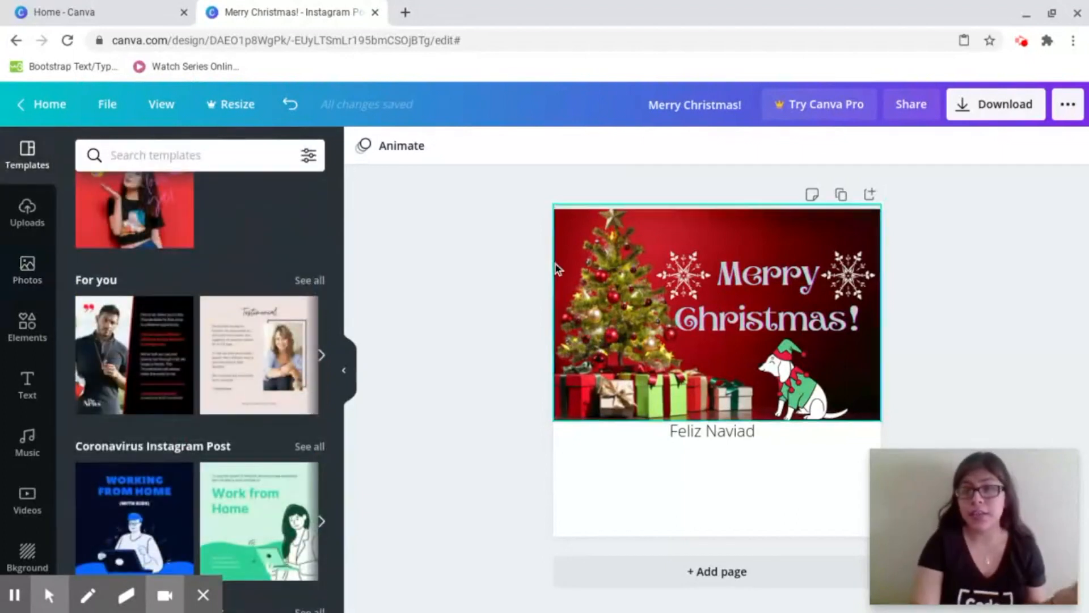
{"action": "left_click", "coordinate": [14, 227]}
{"action": "left_click", "coordinate": [30, 264]}
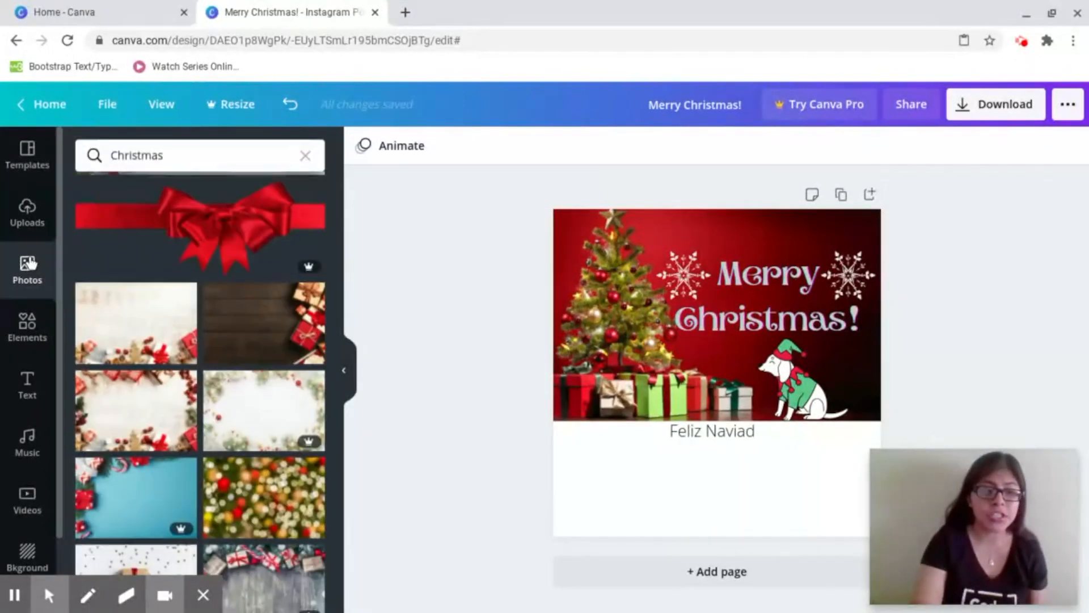
Clear the "christmas" search in the elements library and delete the recent search history
{"action": "left_click", "coordinate": [25, 341]}
{"action": "left_click", "coordinate": [305, 154]}
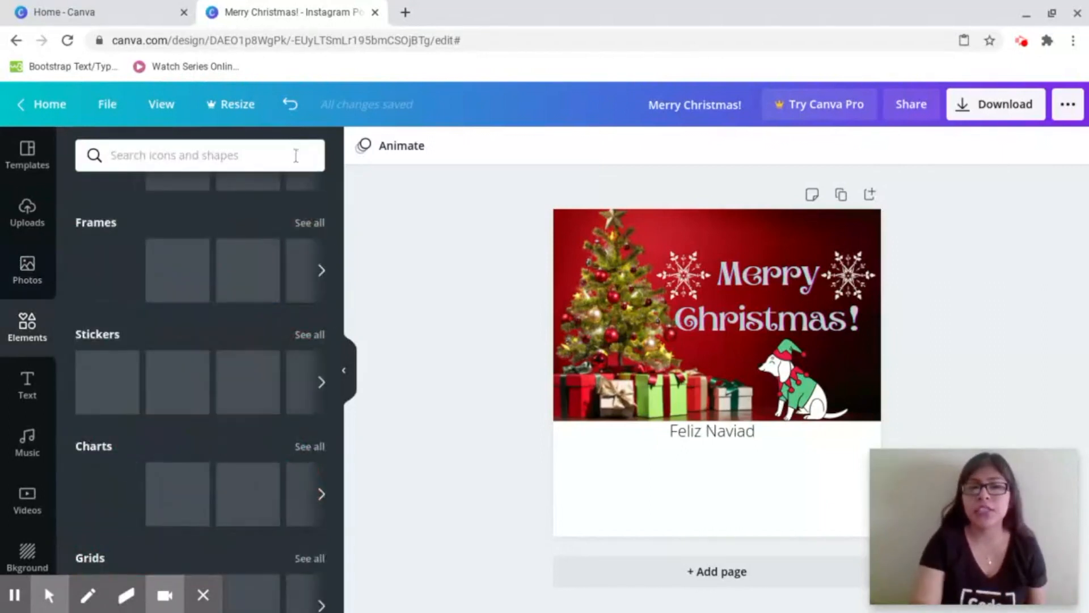
{"action": "left_click", "coordinate": [236, 162]}
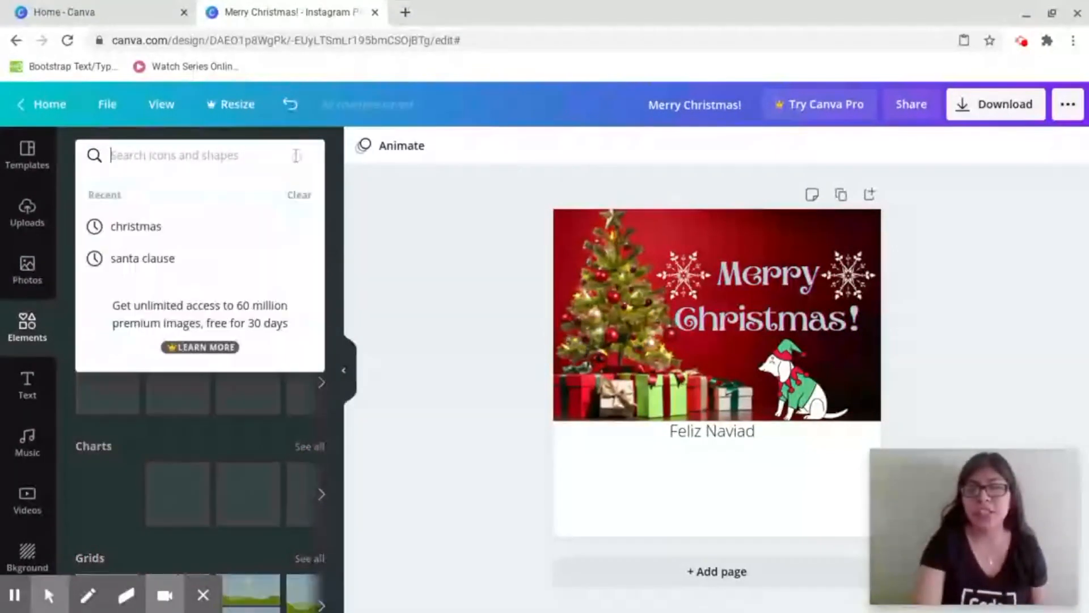
{"action": "left_click", "coordinate": [298, 193]}
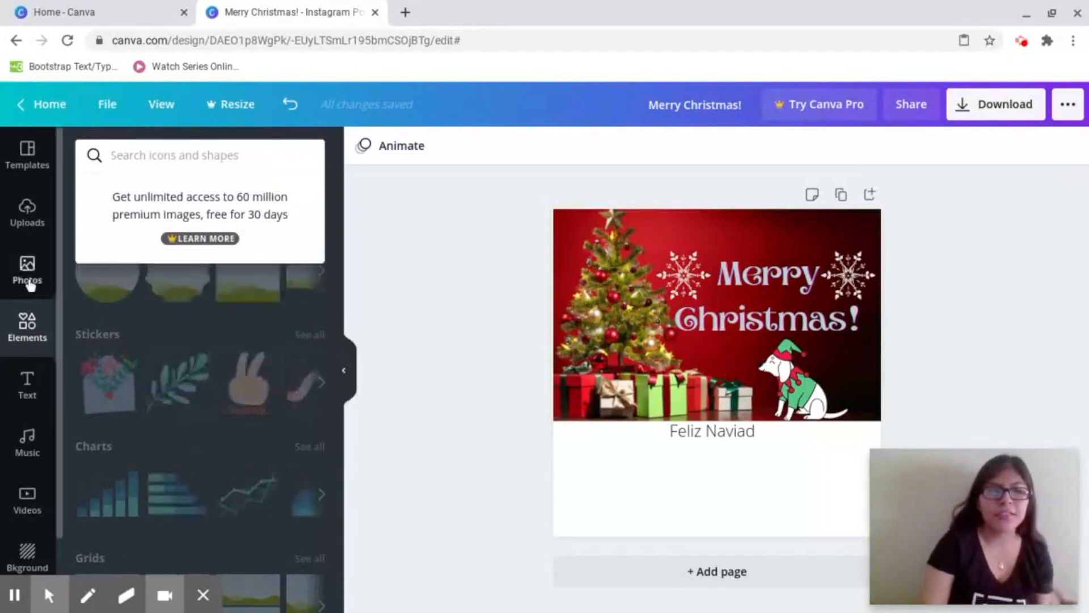